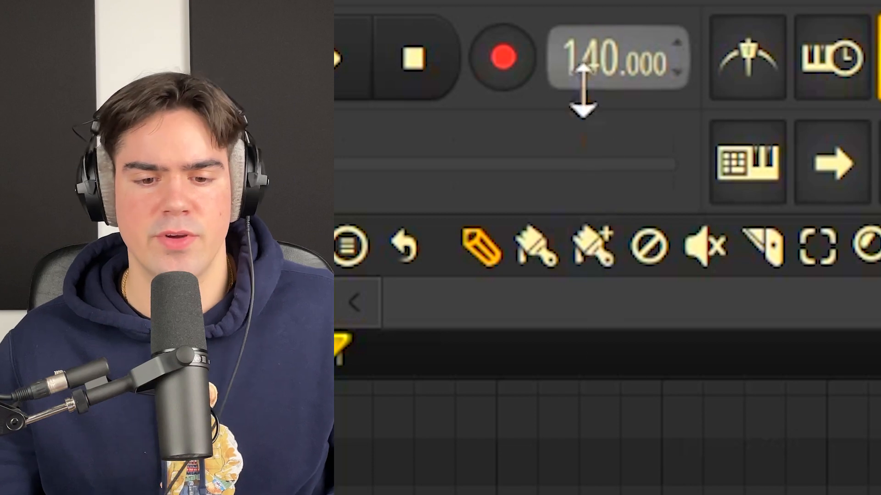
Set the project tempo to 130 BPM
drag(597, 57, 595, 65)
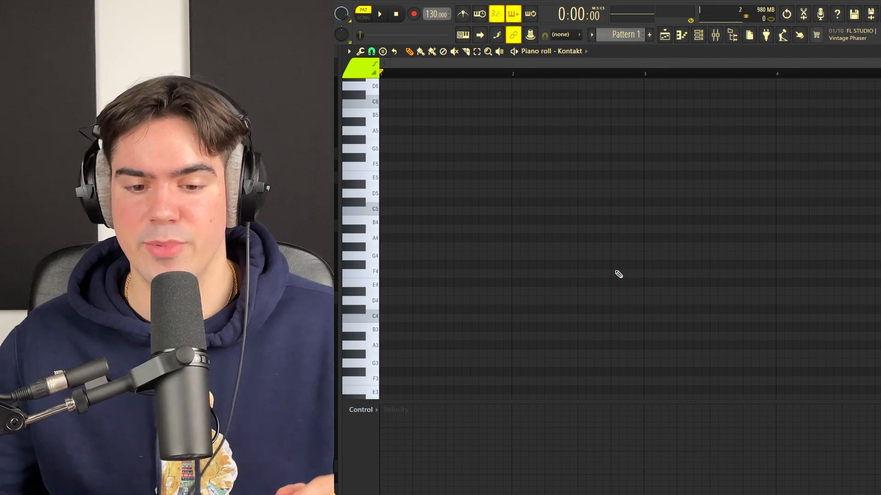
scroll(417, 240, up, 2)
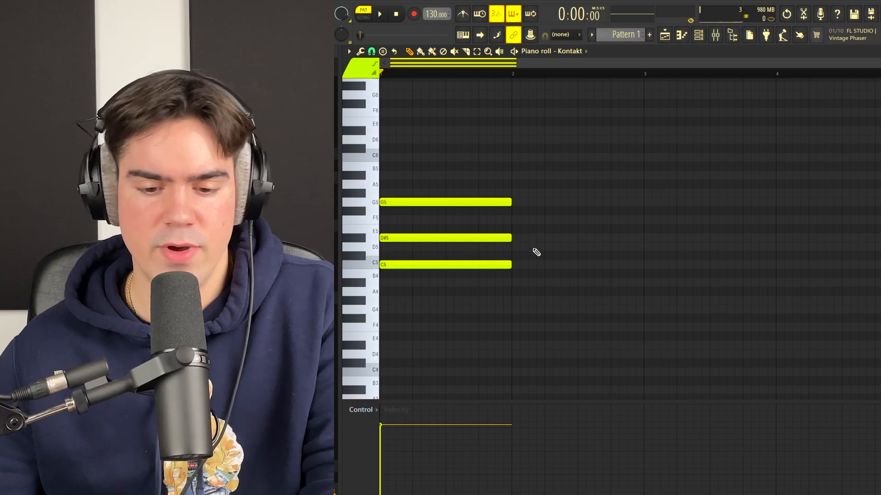
Duplicate the one-bar chord C5, D#5 and G5 from bar 1 into bar 2
drag(532, 158, 464, 301)
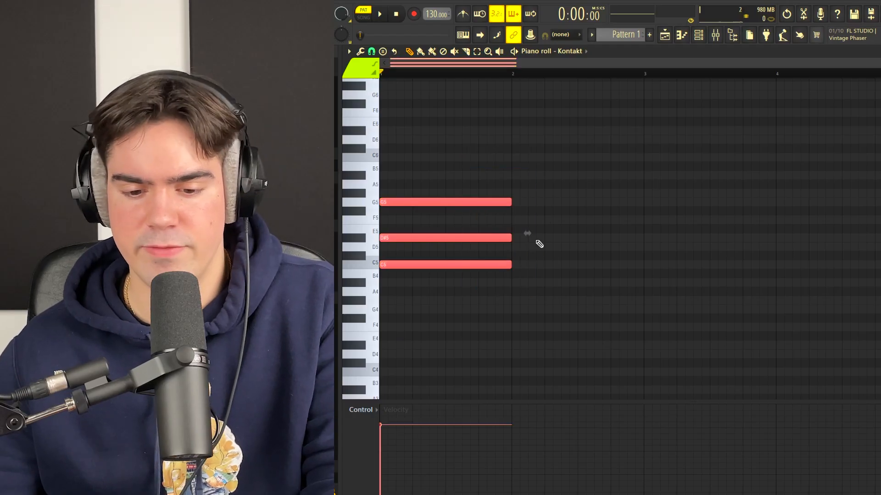
ctrl+click(542, 183)
drag(537, 176, 465, 299)
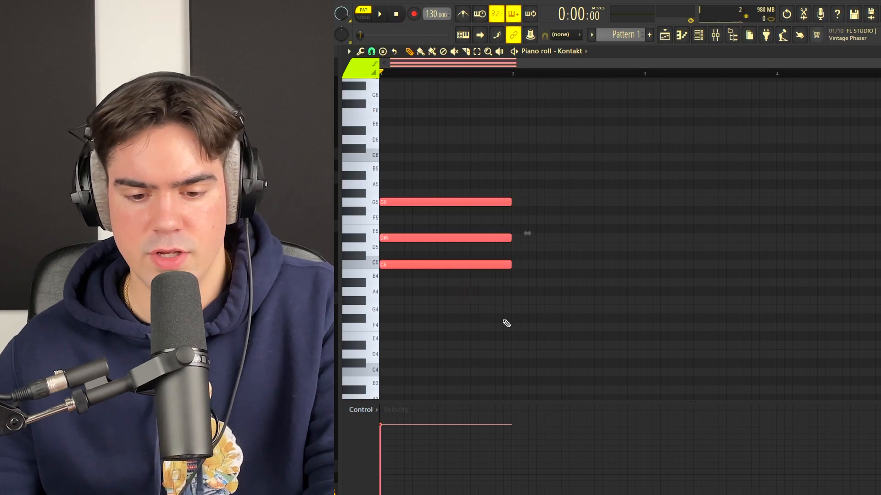
key(ctrl+b)
click(539, 297)
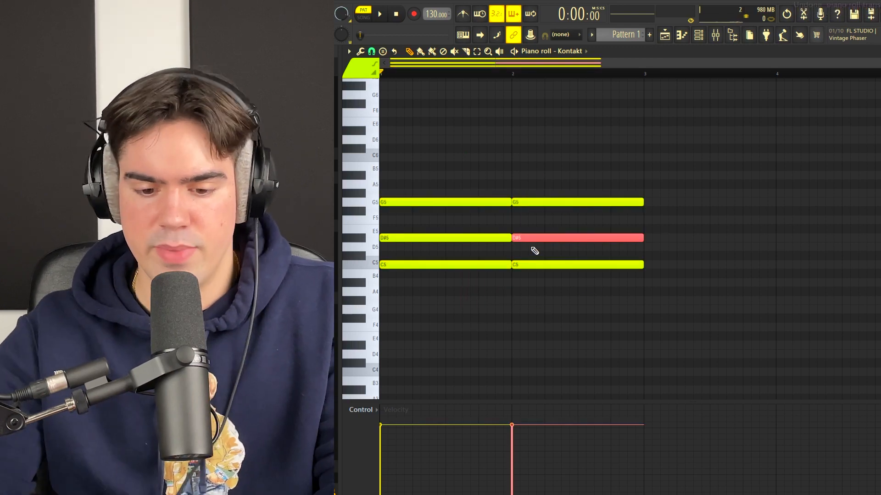
Raise the D#5 of the bar 2 chord to A#5 and play the progression
key(shift+Up)
key(shift+Up)
key(shift+Up)
key(shift+Up)
click(535, 251)
key(space)
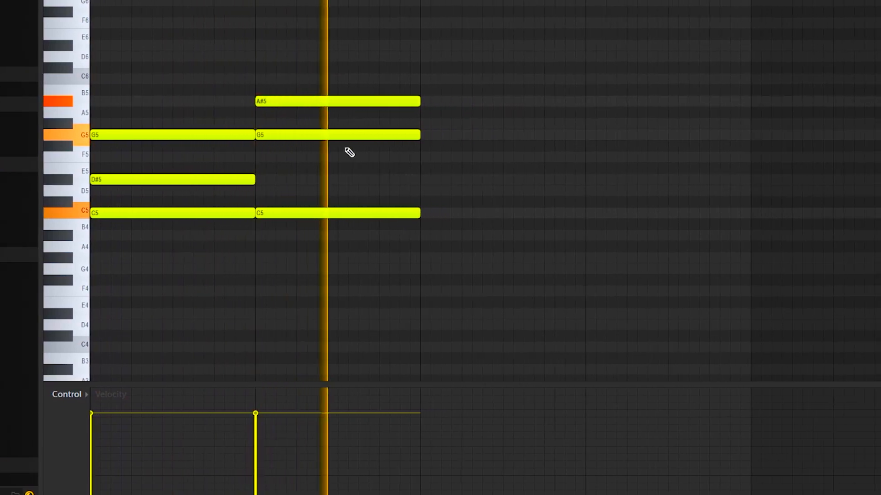
Lower the bar 2 chord's G5 to D#5 and its C5 to A#4, playing back the changes
key(space)
click(302, 135)
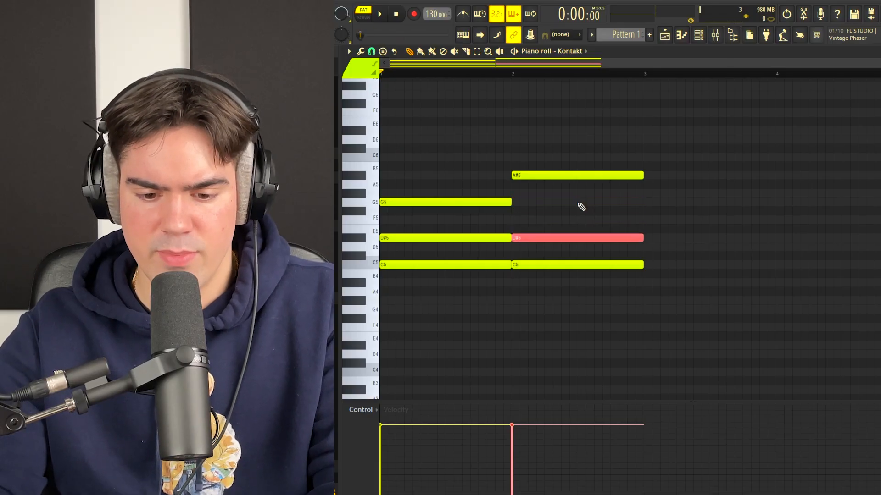
key(space)
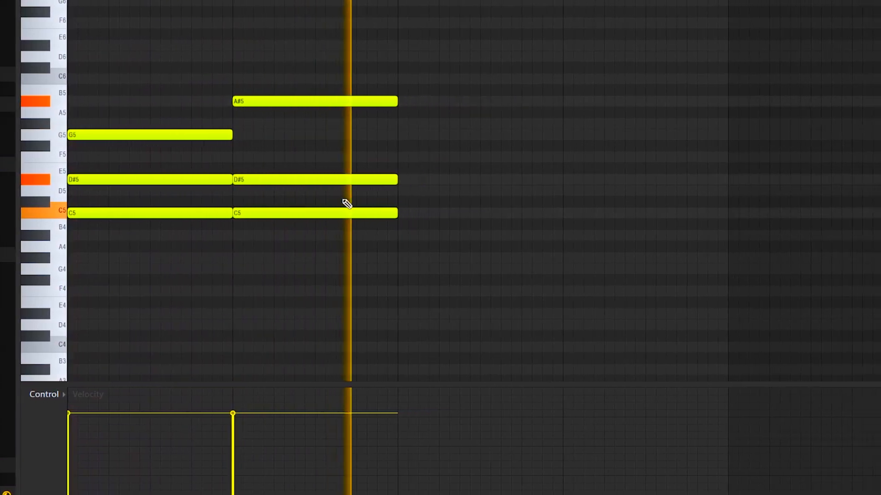
drag(597, 238, 598, 294)
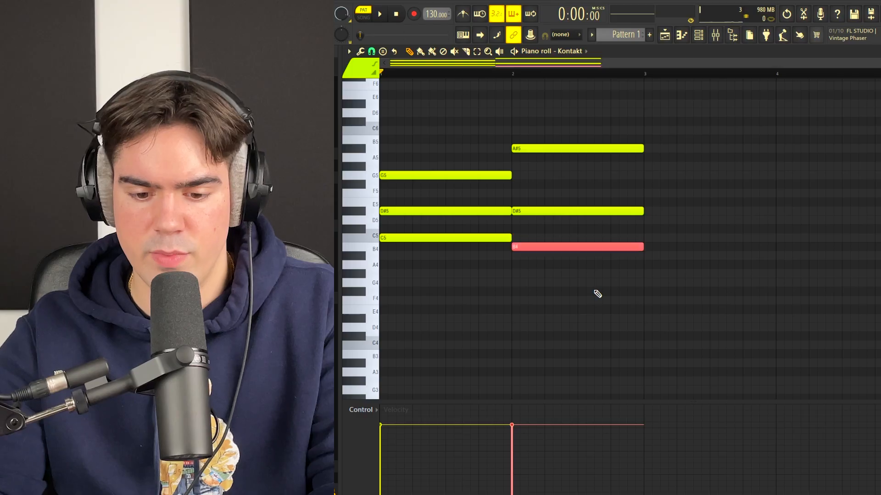
key(Down)
key(space)
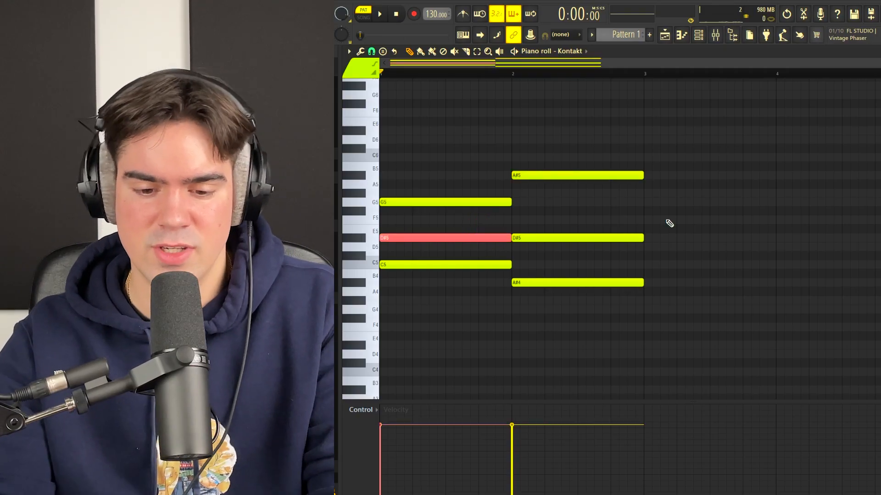
Raise the first chord's D#5 by an octave, lower the second chord's A#5 to G5, and play both chords
key(ctrl+Up)
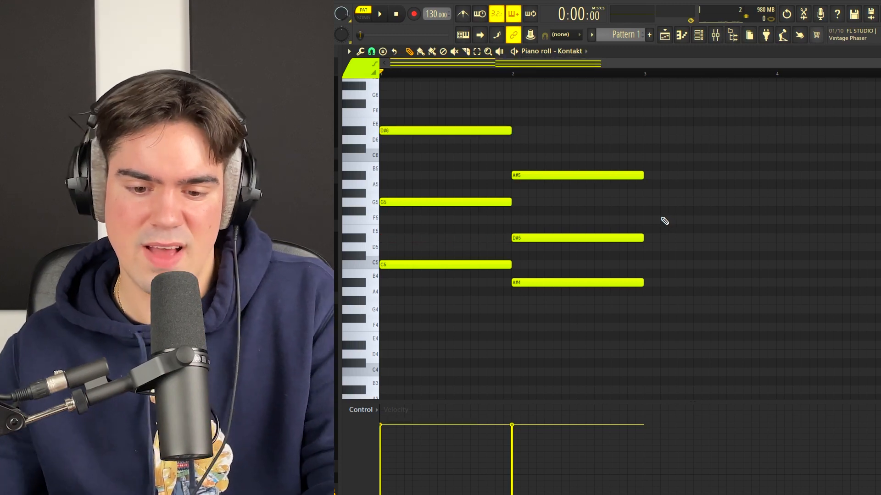
drag(584, 175, 584, 202)
key(space)
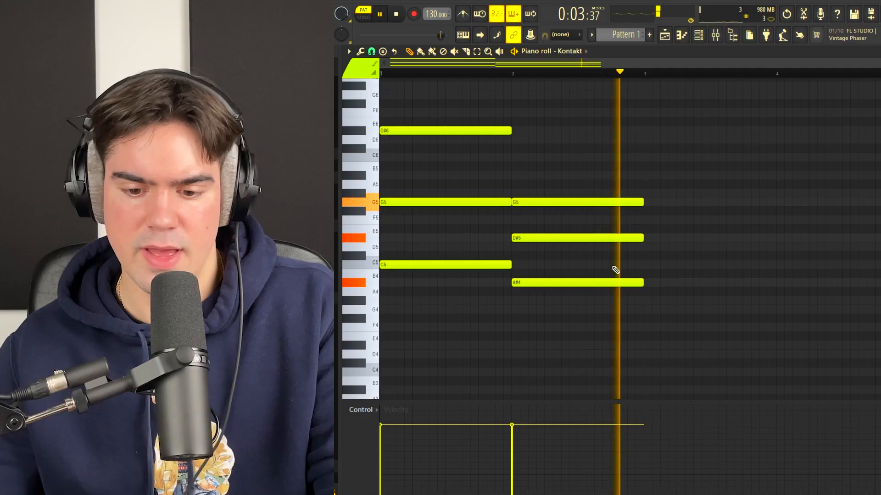
key(space)
Duplicate the two chords of bars 1 and 2 into bars 3 and 4
drag(629, 92, 435, 347)
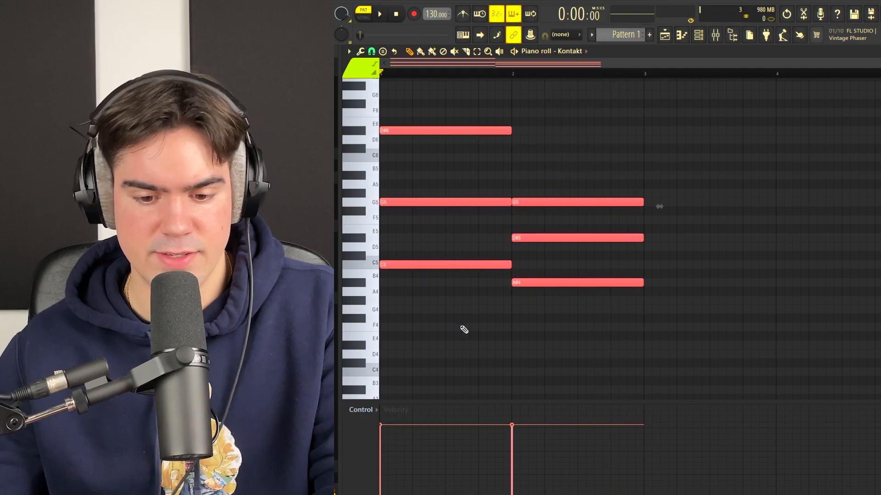
key(ctrl+d)
key(ctrl+b)
Transpose the bar 3 chord down five semitones to G4, D5 and A#5, and play the progression
drag(696, 121, 704, 275)
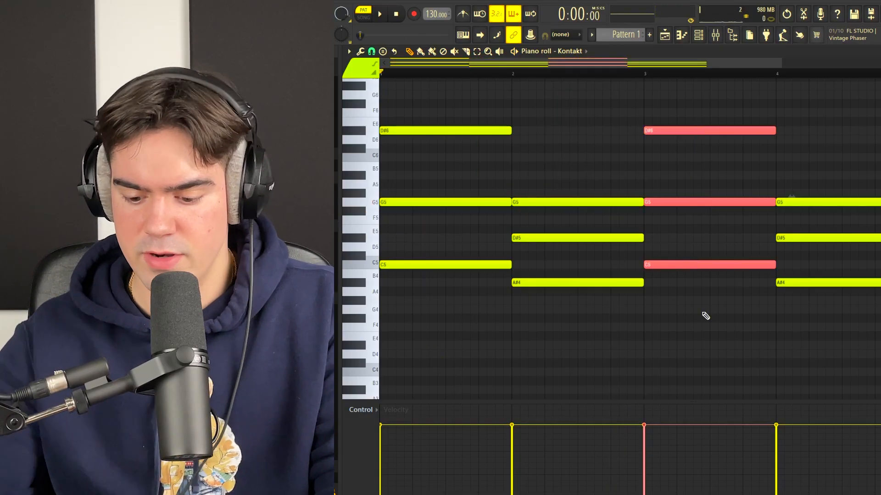
key(Down)
key(Down)
key(Down)
key(Down)
key(Down)
key(ctrl+d)
key(space)
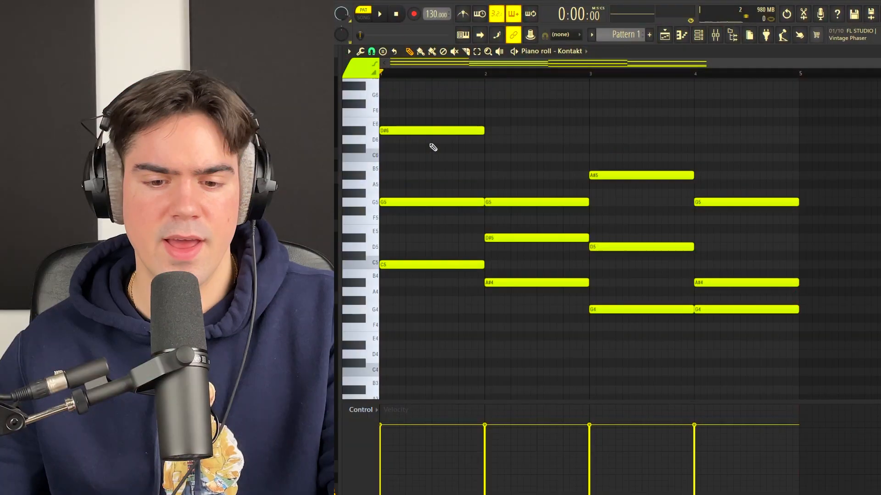
Copy the lowest note of each chord an octave down to add the bass notes C4, A#3, G3 and G3
drag(429, 118, 759, 335)
ctrl+click(684, 318)
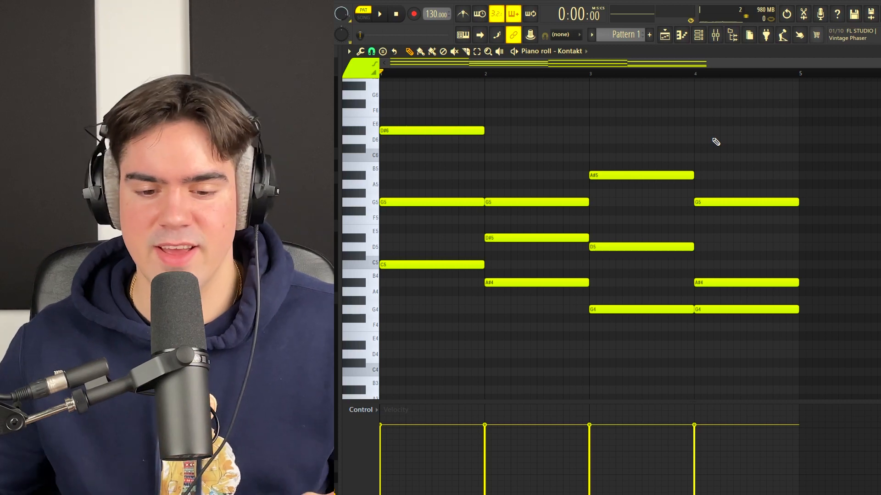
drag(721, 337, 675, 302)
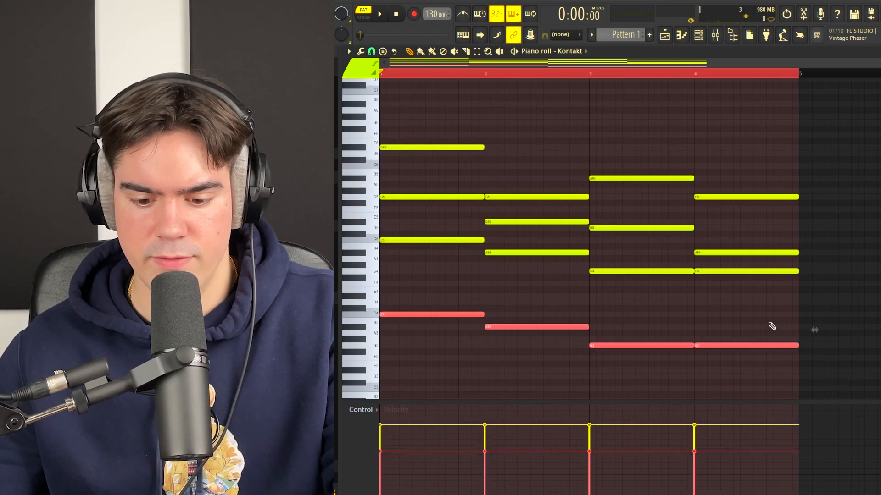
ctrl+click(456, 289)
scroll(440, 257, up, 3)
scroll(459, 65, up, 4)
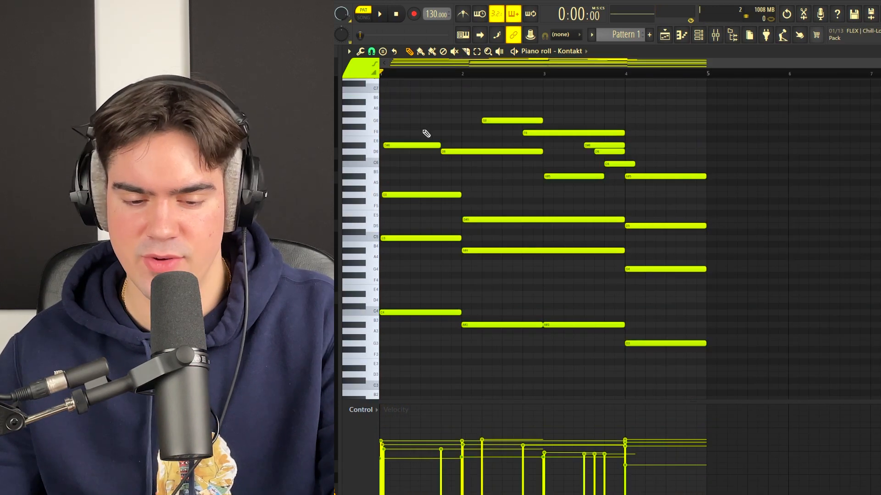
drag(419, 112, 596, 310)
key(Escape)
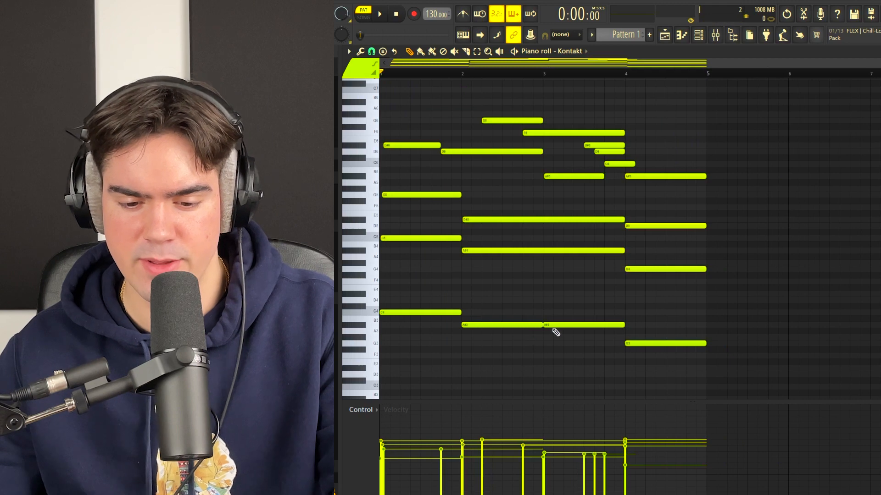
scroll(587, 204, down, 2)
scroll(574, 212, up, 3)
drag(571, 191, 595, 353)
ctrl+click(569, 350)
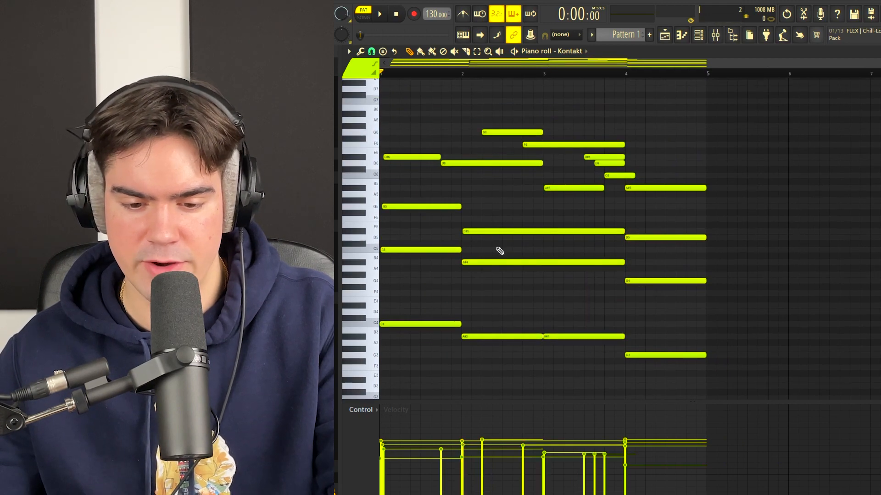
drag(493, 216, 617, 373)
key(Escape)
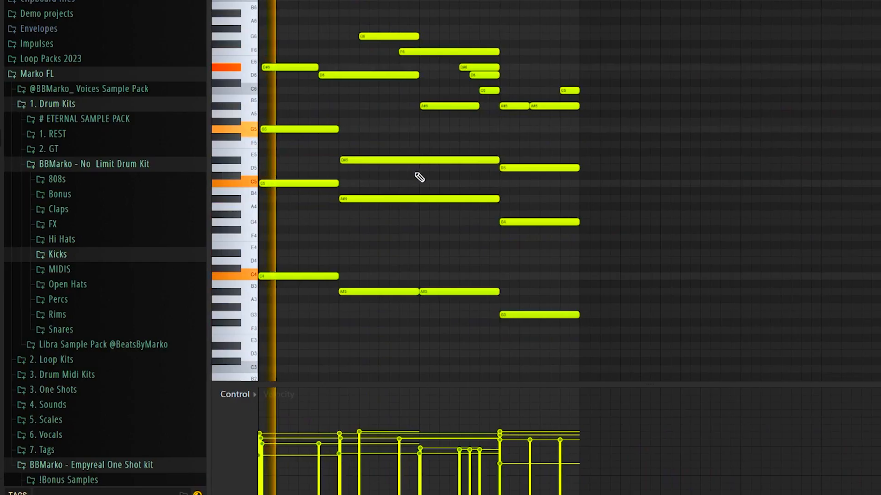
Duplicate the four-bar chords and melody into bars 5 to 8
key(ctrl+b)
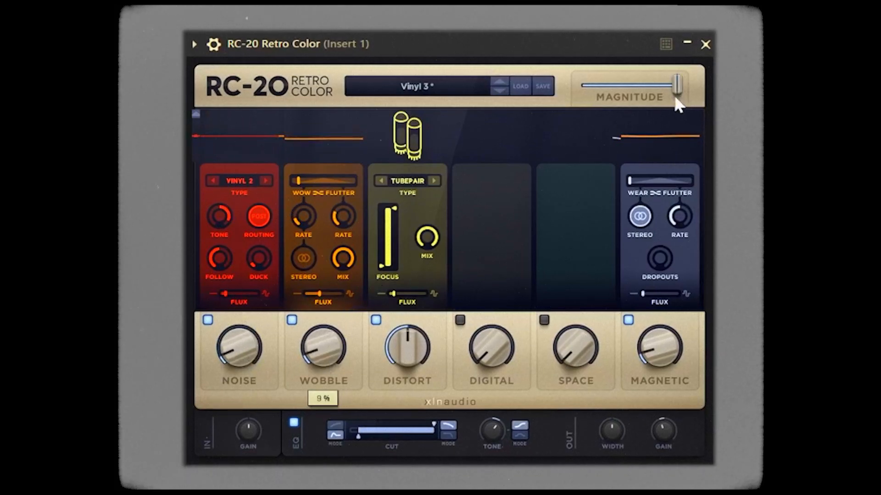
Lower the magnitude of RC-20 Retro Color slightly
drag(674, 86, 656, 86)
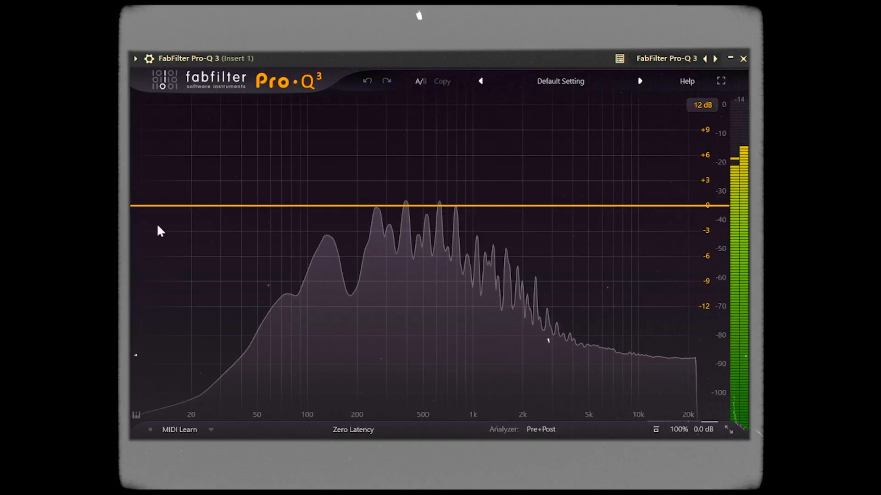
Add two EQ bands in FabFilter Pro-Q 3 and pull them slightly below 0 dB in the low-mid range
click(282, 206)
drag(282, 207, 343, 229)
drag(450, 209, 385, 222)
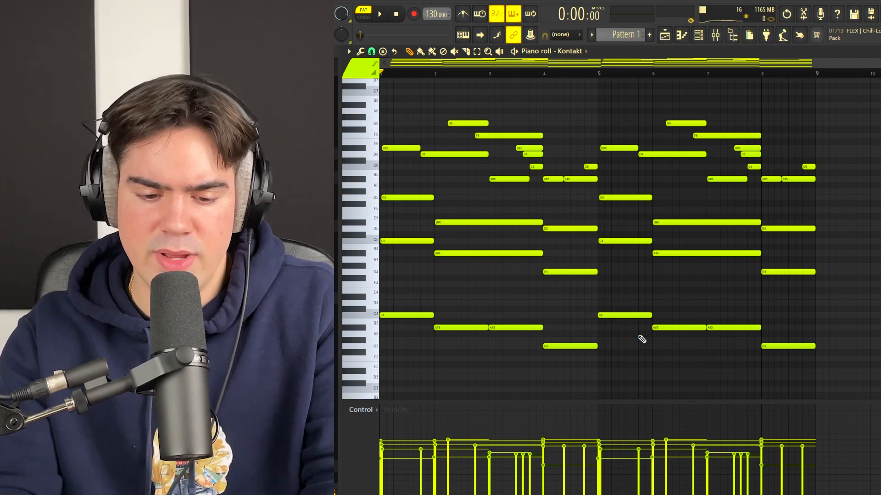
Transpose all notes of the pattern up four semitones and play the result
key(Up)
key(Up)
key(Up)
key(Up)
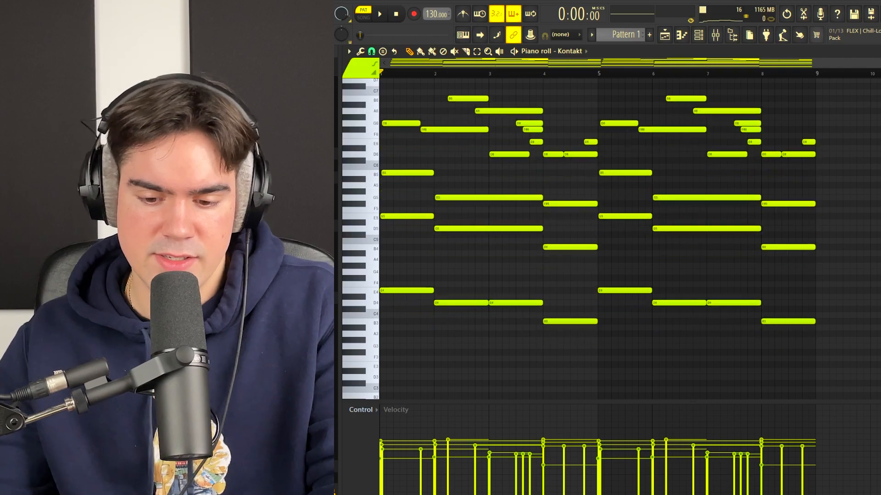
key(space)
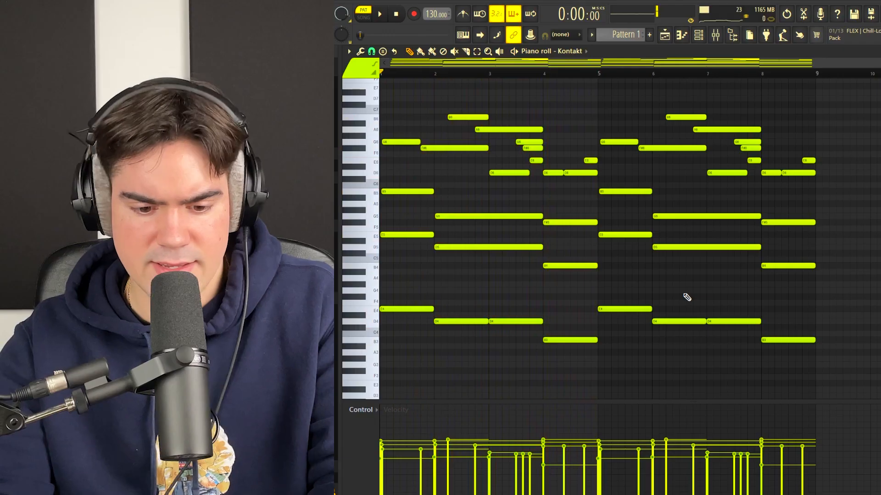
Transpose all notes of the pattern down by two semitones twice
key(shift+Down)
key(shift+Down)
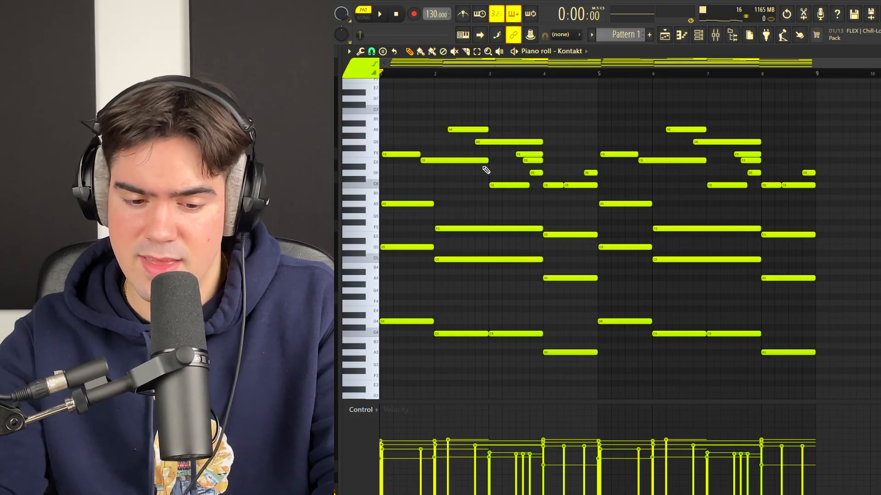
key(Down)
key(Down)
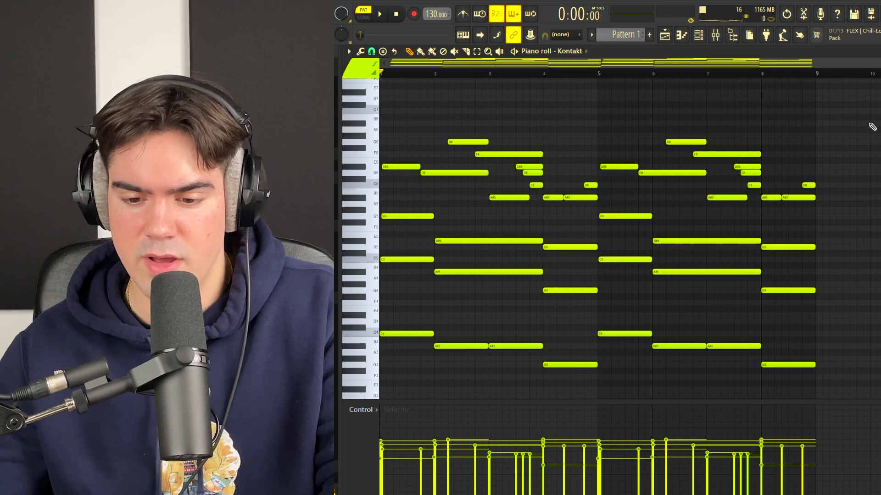
drag(871, 126, 421, 364)
click(537, 287)
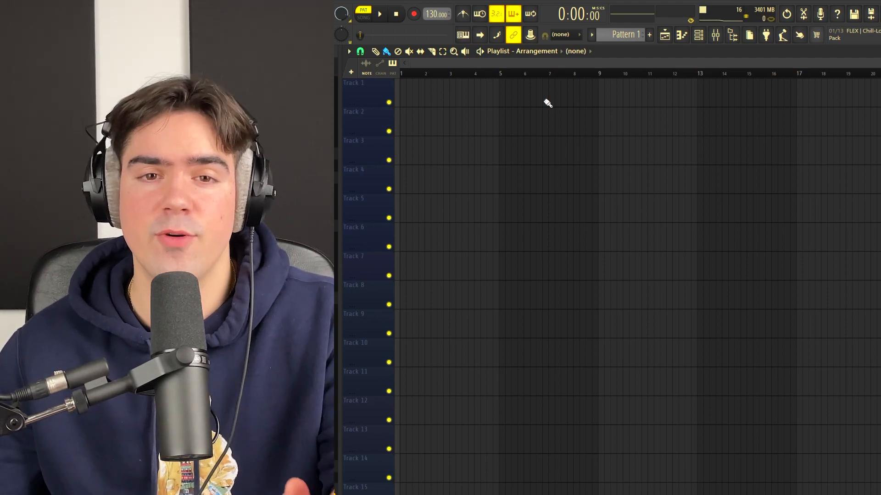
Set the typing keyboard to the Minor Natural (Aeolian) layout
right_click(465, 39)
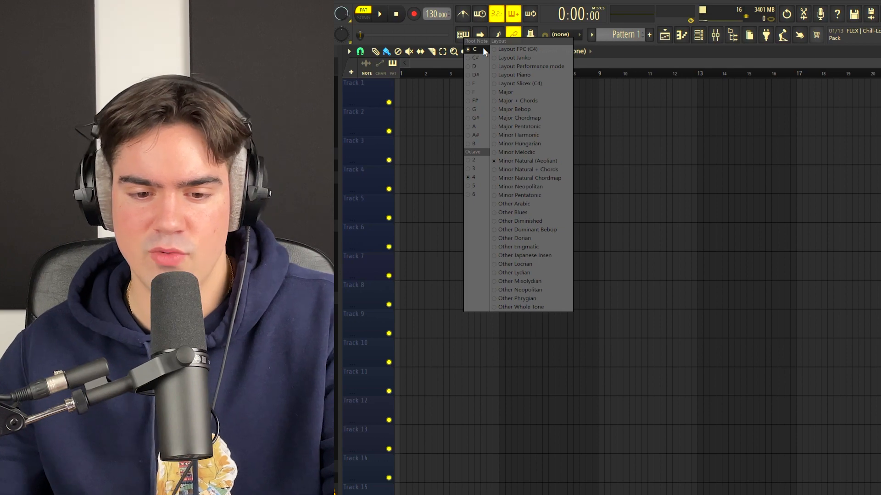
click(559, 163)
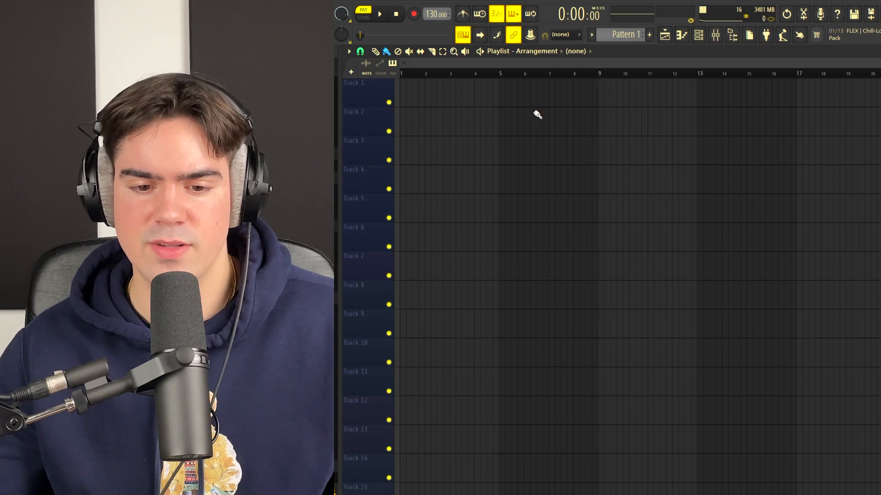
Open the piano roll of the Kontakt #2 channel and review the typing keyboard's root note, octave and layout options
key(F6)
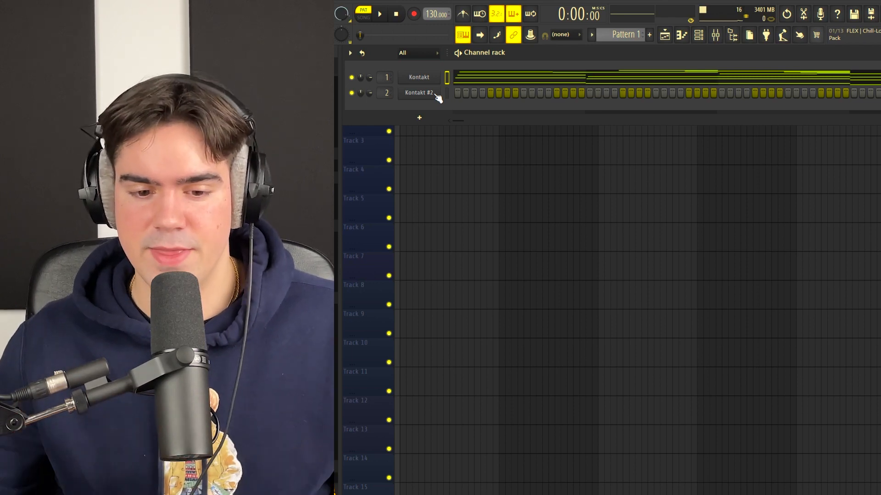
click(418, 93)
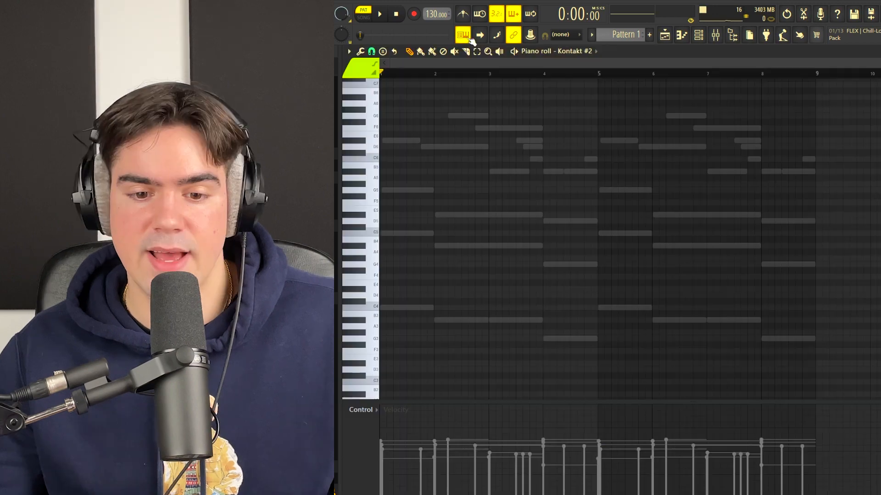
click(464, 50)
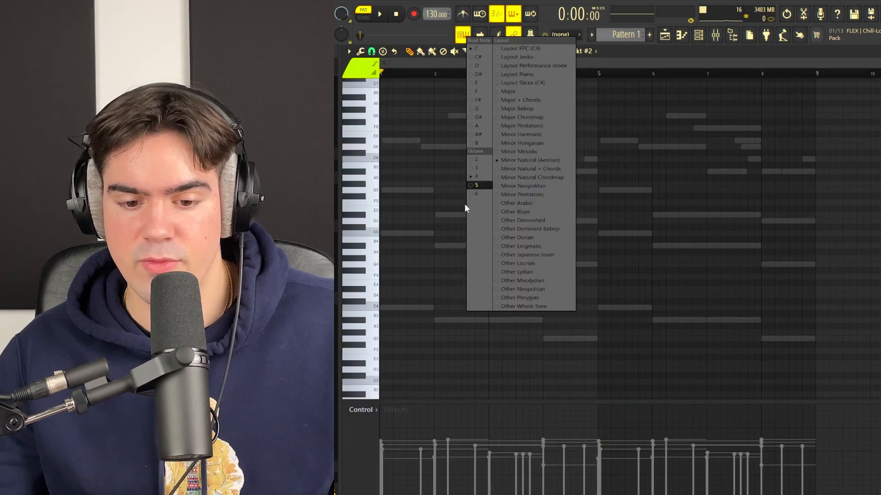
click(624, 200)
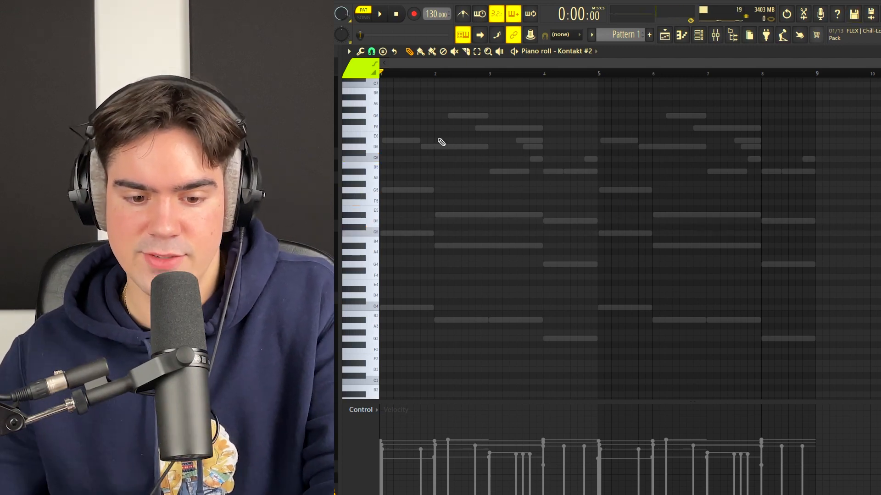
Record a take of notes and automation on Kontakt #2, playing the melody C6, G#6, G6, F6, D#5, G#5, G5
drag(512, 138, 353, 343)
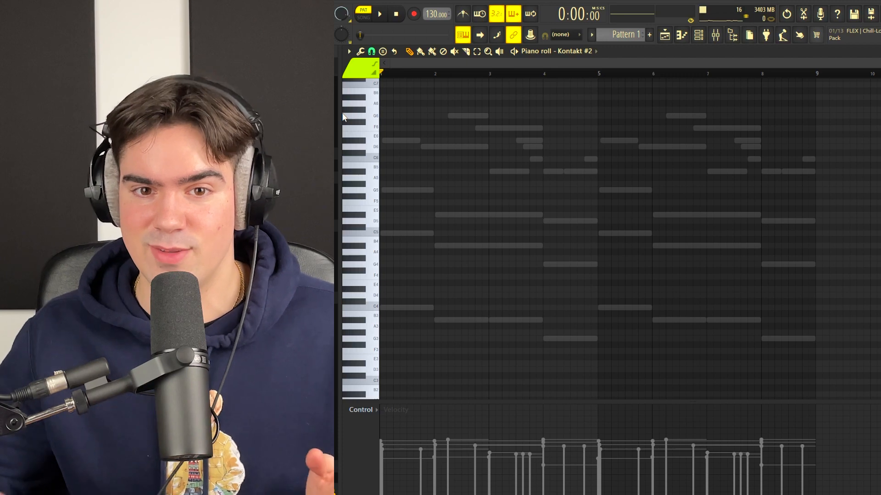
click(414, 14)
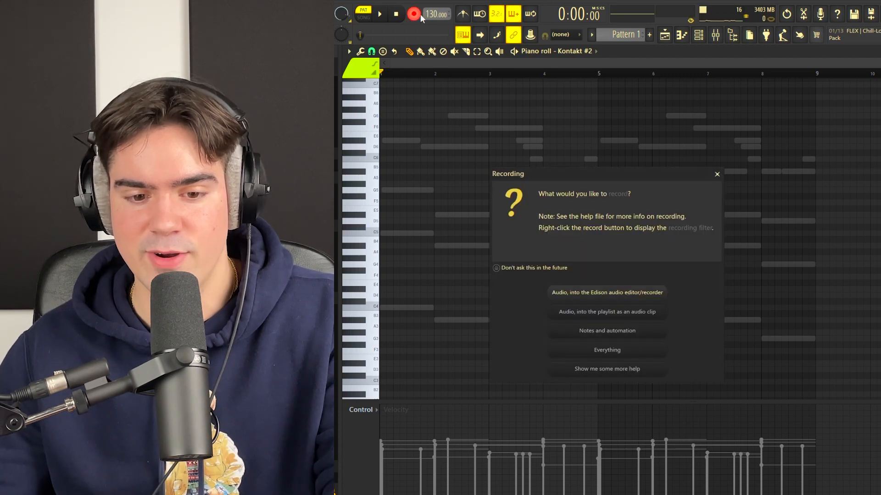
click(634, 332)
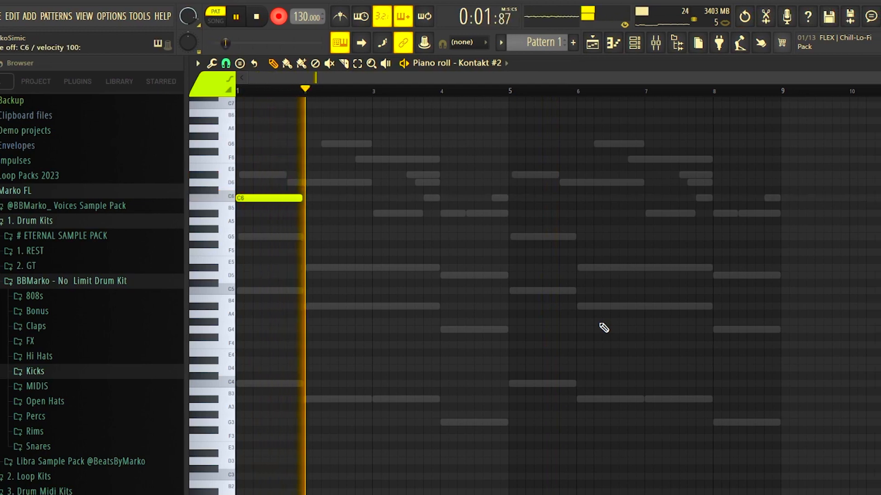
key(6)
key(t)
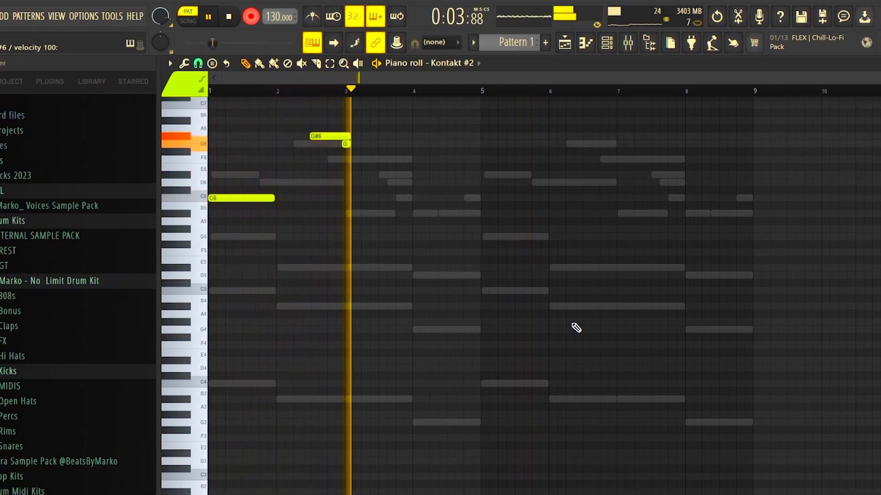
key(r)
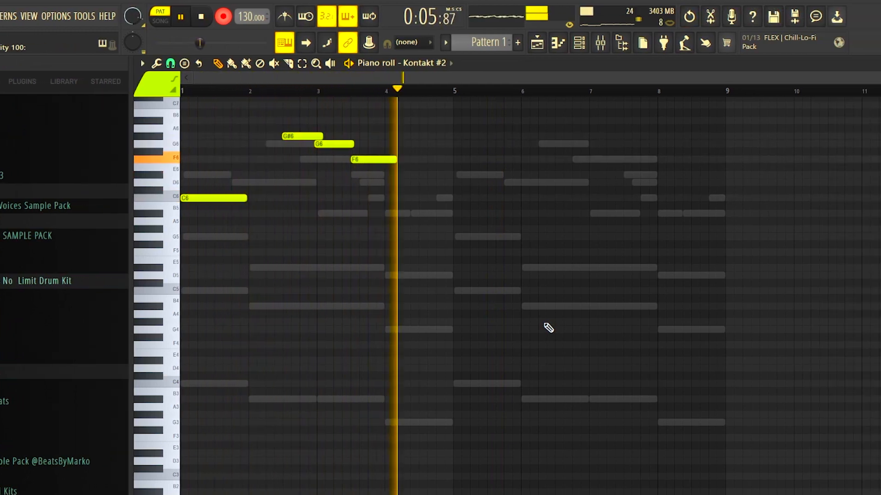
key(d)
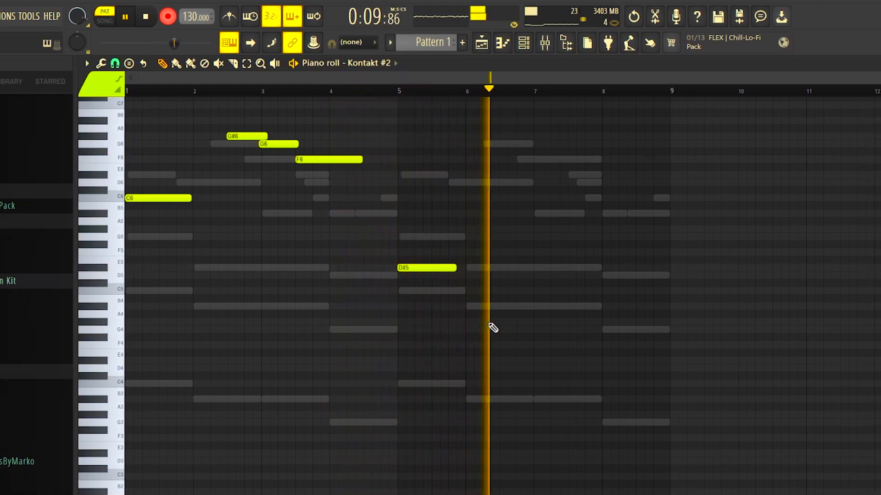
key(h)
key(b)
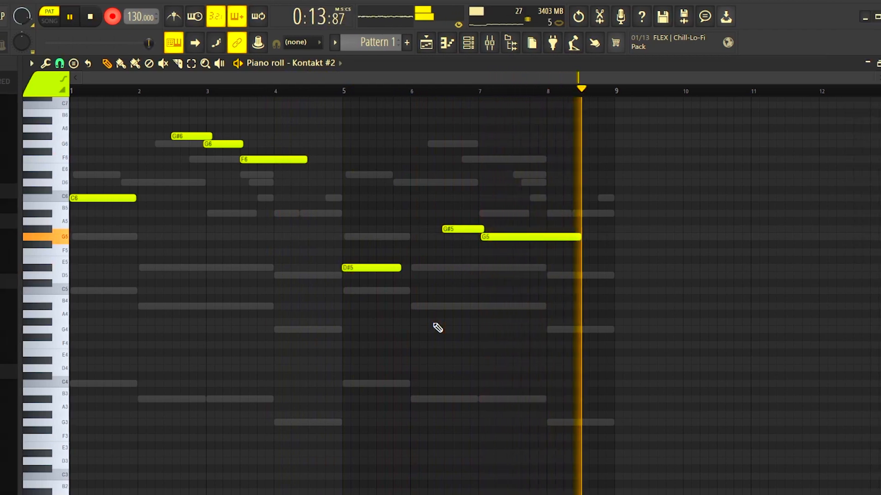
key(space)
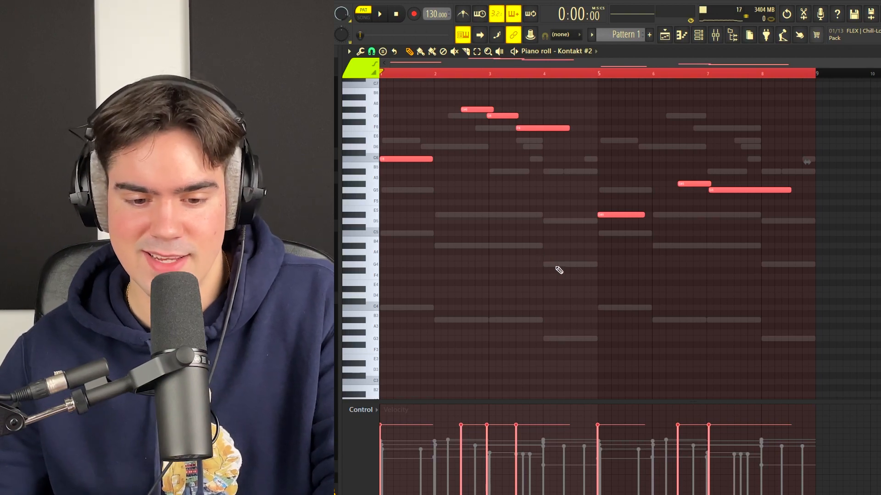
Quantize all recorded melody notes and add an F5 note ending bar 8 and a D6 note ending bar 4
key(ctrl+a)
key(alt+q)
click(661, 344)
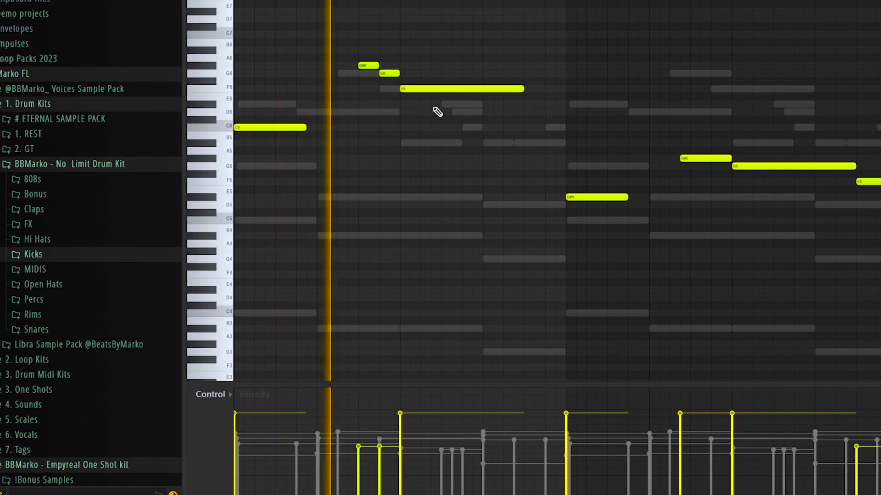
scroll(405, 73, up, 2)
scroll(384, 97, up, 1)
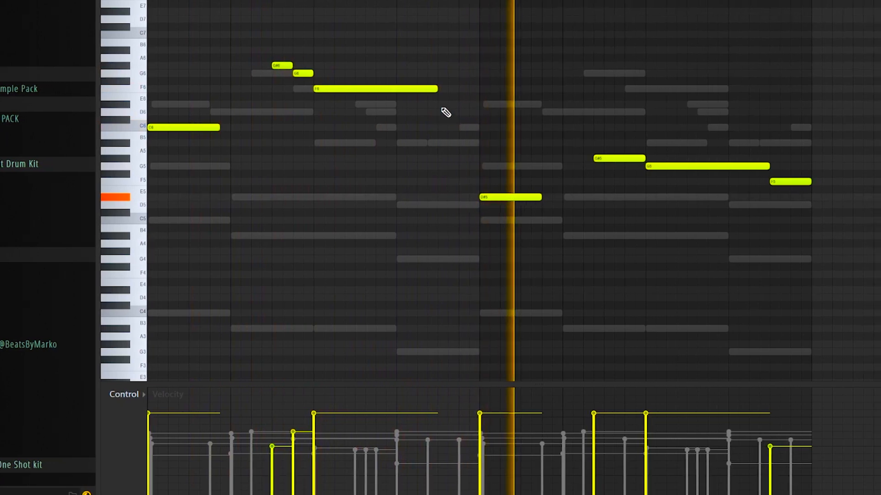
click(474, 113)
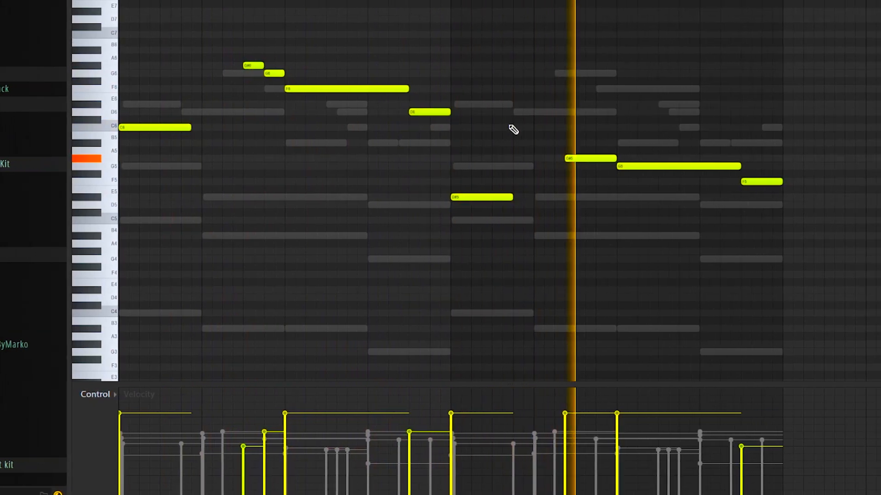
Lower the velocities of the D#5, G#5, G5 and F5 notes in the second half of the melody
ctrl+drag(509, 172, 517, 232)
alt+scroll(527, 210, down, 4)
alt+scroll(499, 210, down, 3)
ctrl+drag(596, 155, 608, 176)
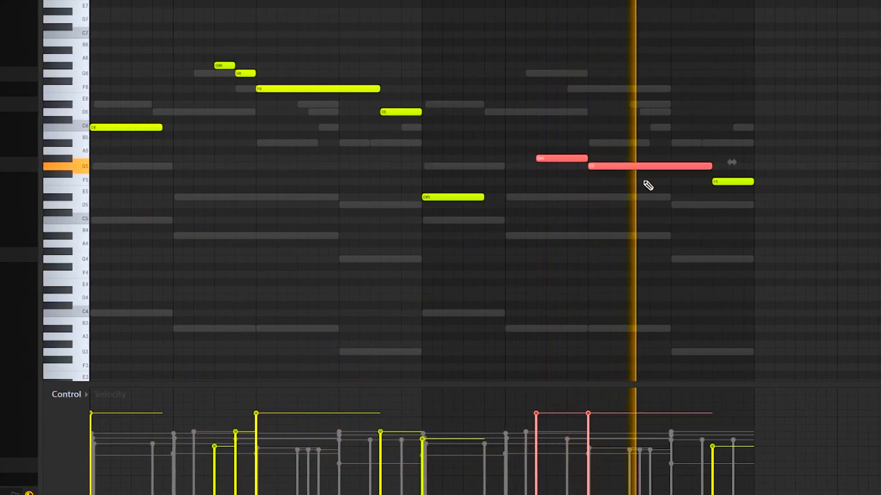
alt+scroll(658, 182, down, 3)
ctrl+drag(725, 166, 710, 186)
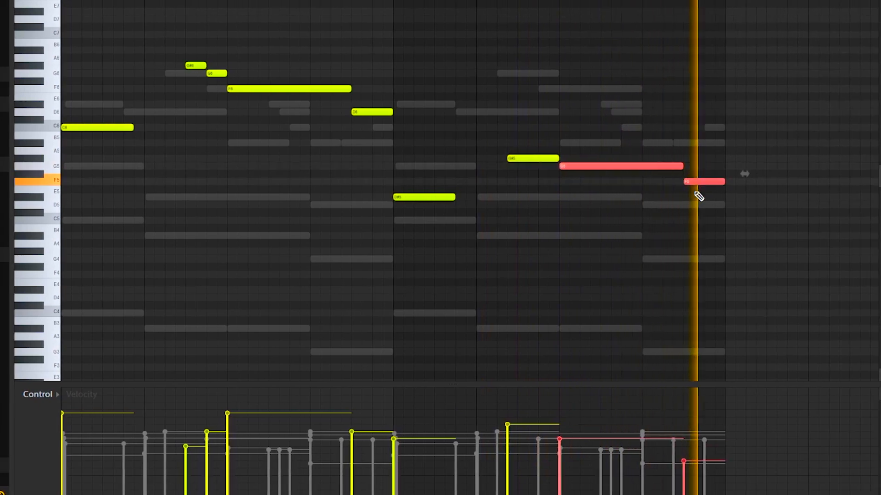
key(ctrl+d)
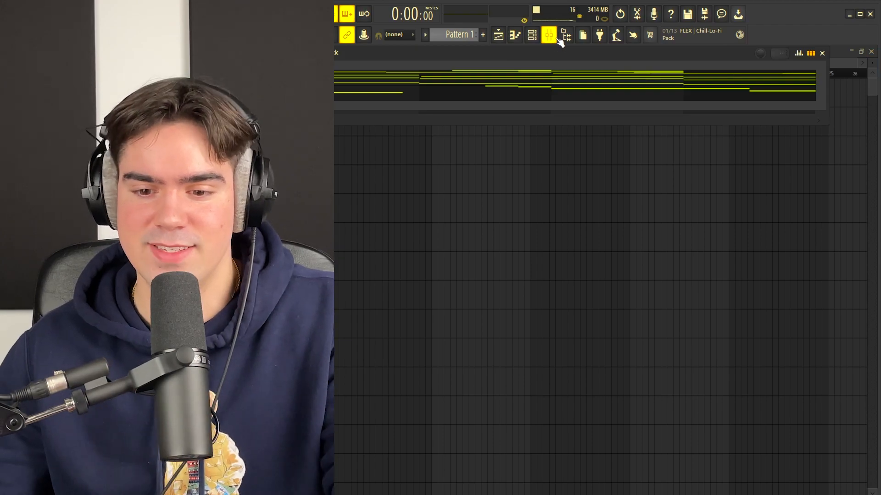
Place the Forest [Texture] sample from the Empyreal kit's Textures folder on Track 2 and play the arrangement with it
click(549, 35)
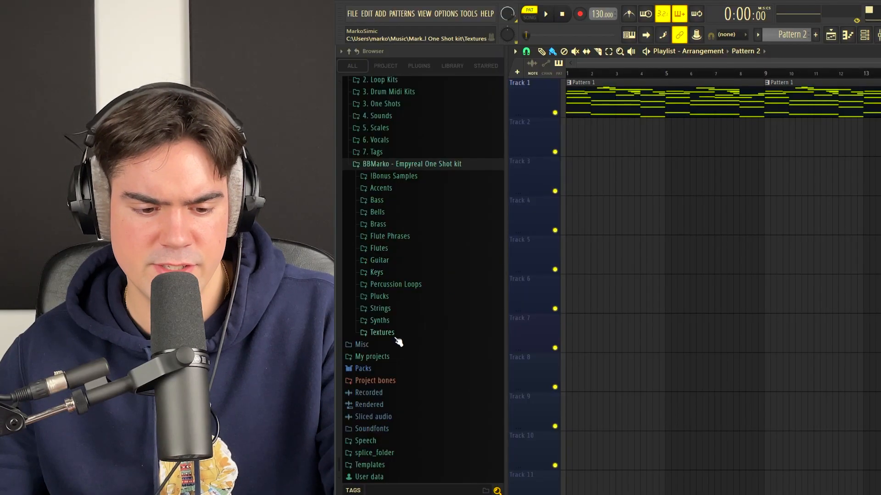
click(438, 330)
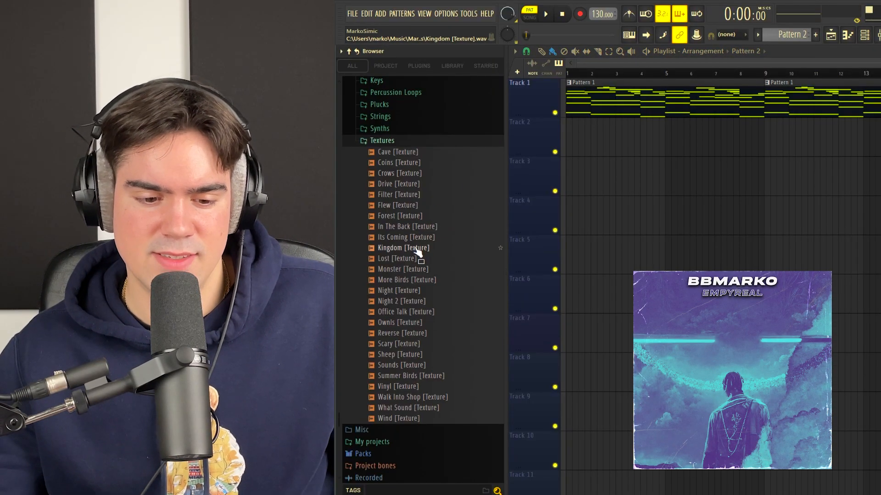
key(space)
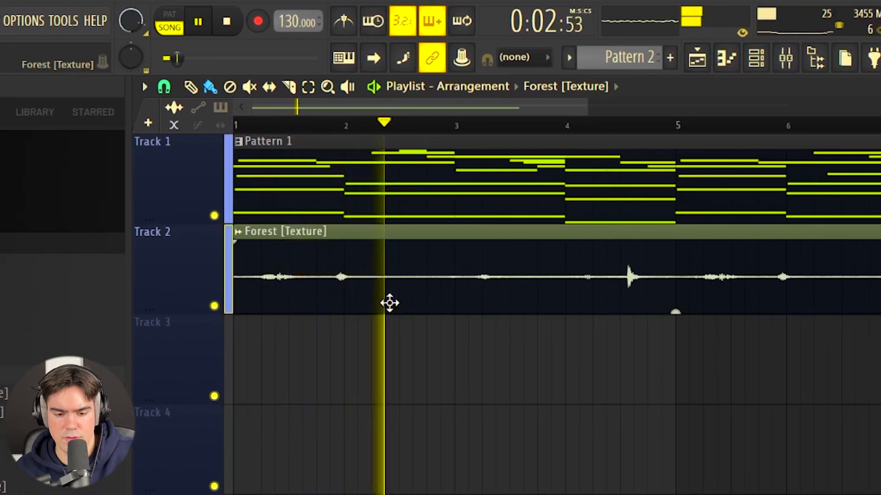
drag(389, 250, 383, 248)
ctrl+click(504, 309)
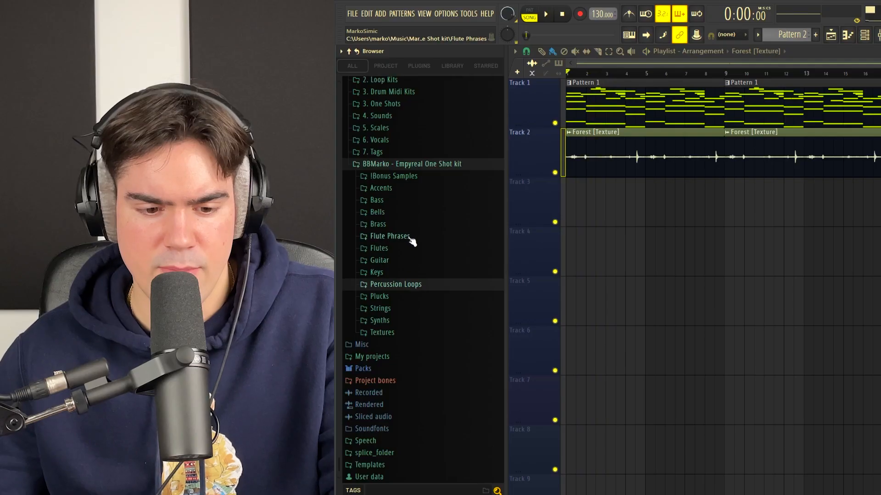
Place 9. Perc Loop 130 from the Percussion Loops folder on Track 3 and switch Insert 4's Fruity parametric EQ 2 to the next preset
click(413, 286)
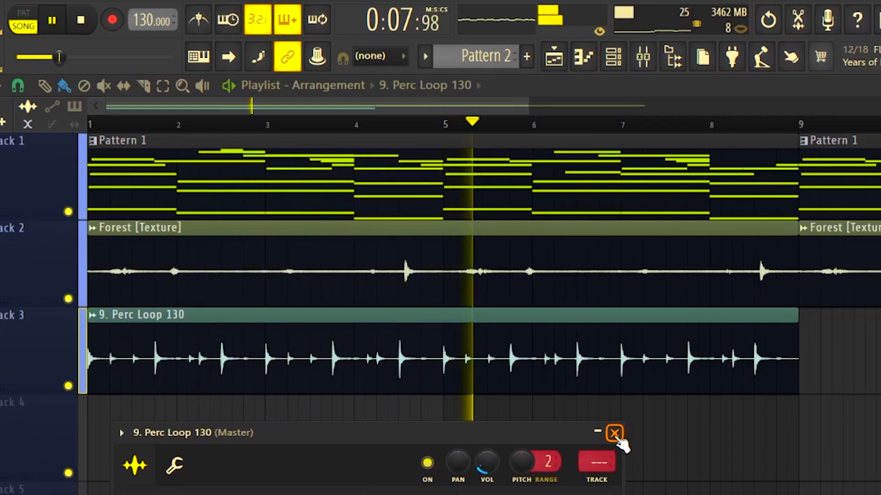
click(616, 435)
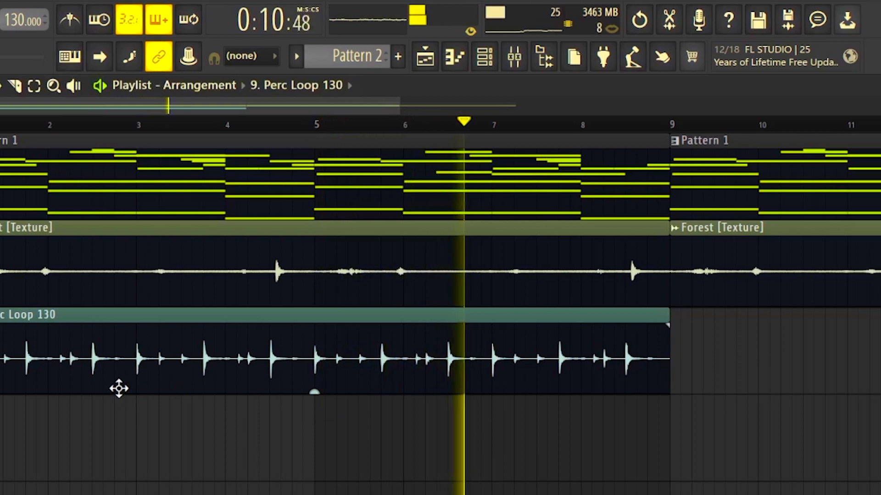
scroll(207, 380, down, 1)
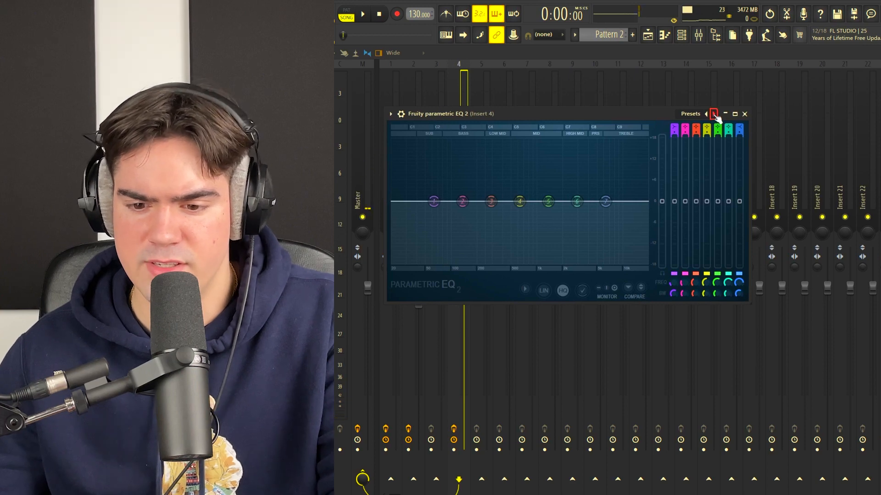
click(714, 115)
click(733, 211)
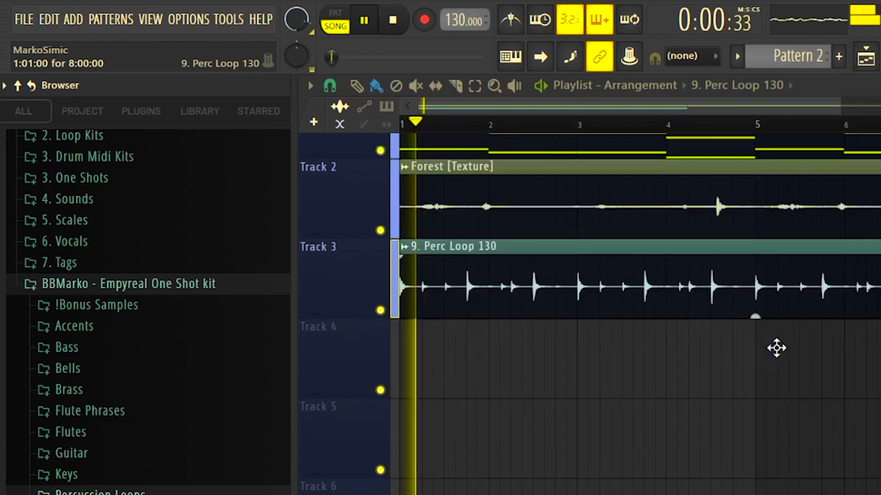
Repeat the 9. Perc Loop 130 clip at bar 9 and move the texture and percussion clips down to Tracks 3 and 4
scroll(597, 362, down, 2)
scroll(477, 360, up, 1)
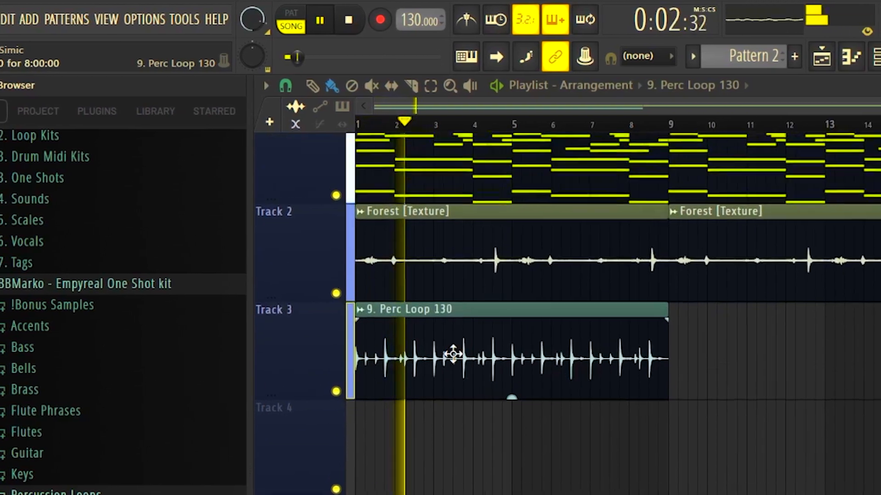
scroll(436, 312, up, 2)
scroll(425, 163, up, 3)
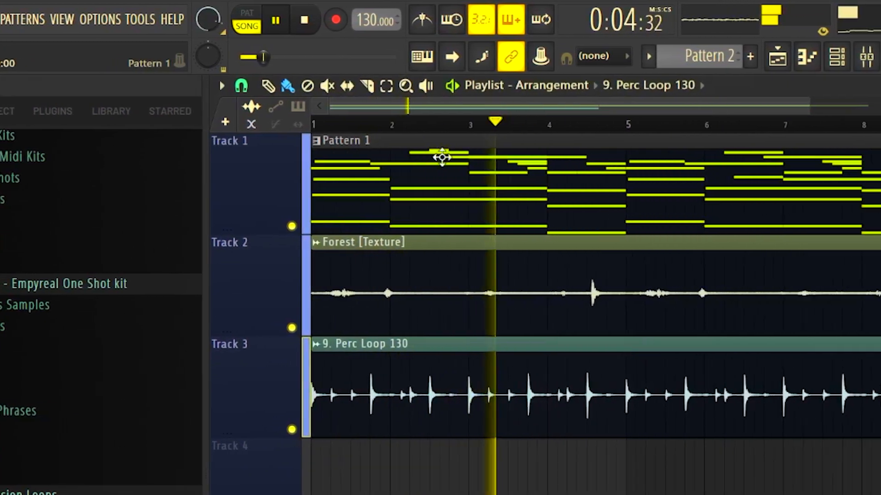
scroll(446, 208, down, 4)
scroll(403, 209, down, 1)
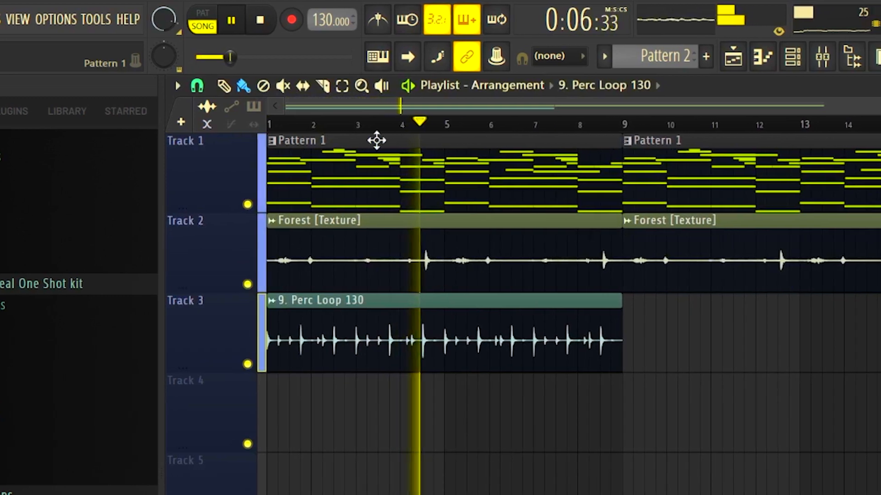
drag(577, 379, 535, 344)
key(ctrl+b)
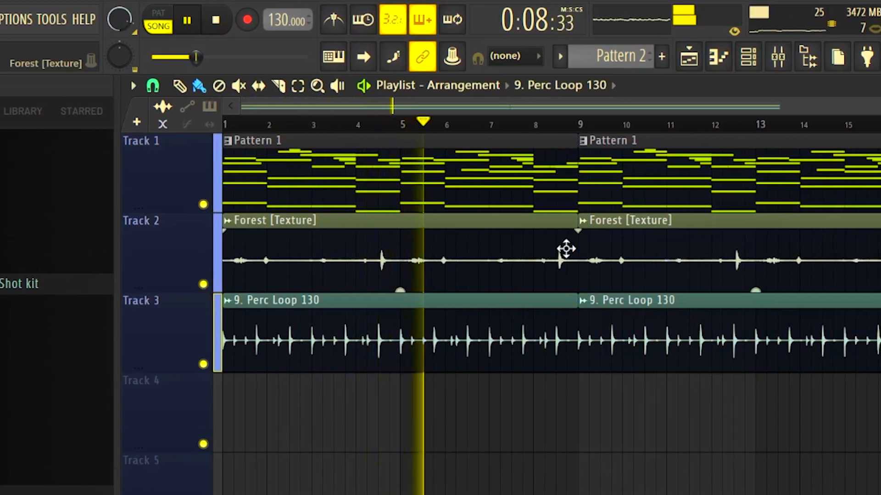
drag(429, 212, 762, 411)
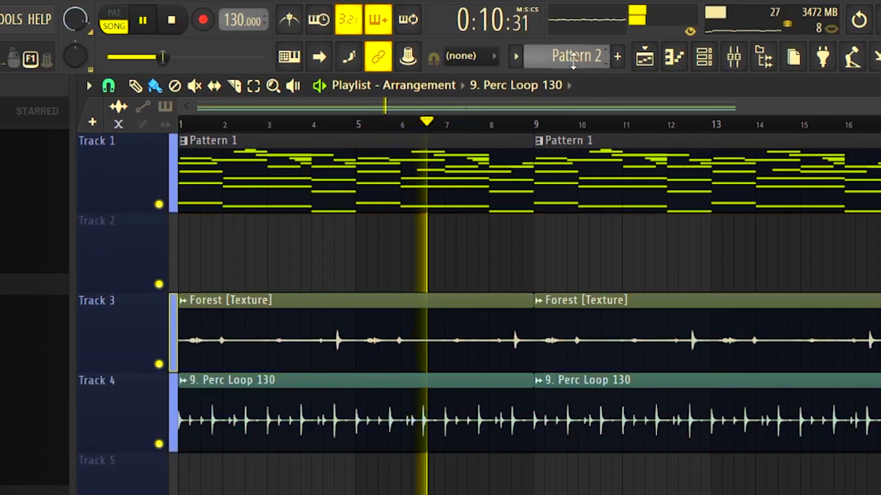
Split the melody pattern by channel into Kontakt and Kontakt #2 patterns and repeat their clips on separate tracks
click(590, 56)
click(662, 294)
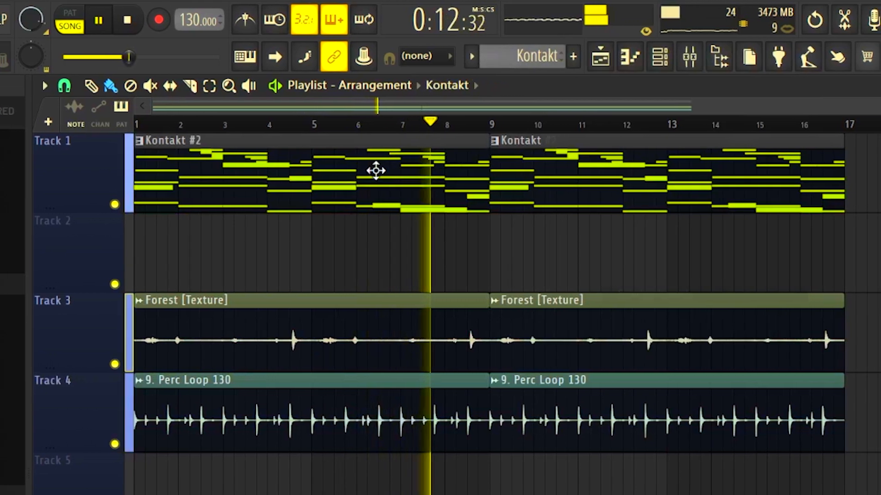
drag(578, 136, 360, 266)
key(ctrl+b)
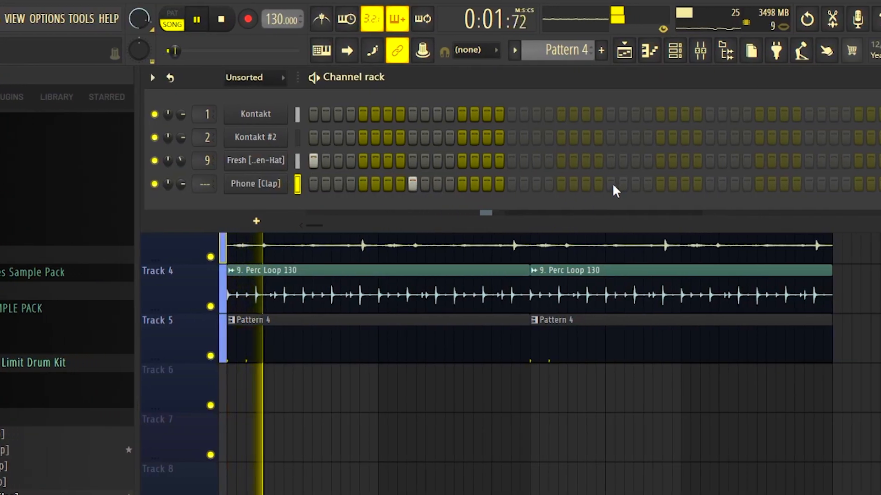
Add Phone [Clap] hits every 16 steps in Pattern 4 and duplicate them in the piano roll to fill eight bars
click(645, 183)
click(843, 184)
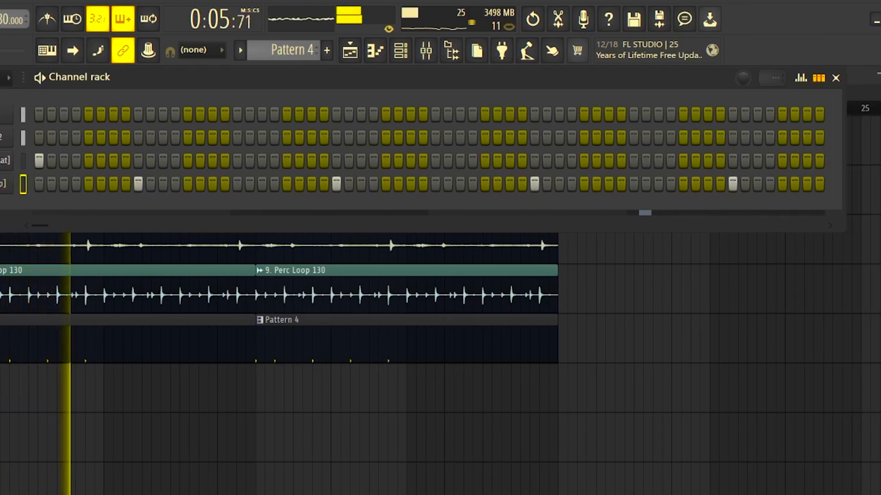
right_click(32, 180)
click(71, 182)
key(ctrl+a)
key(ctrl+b)
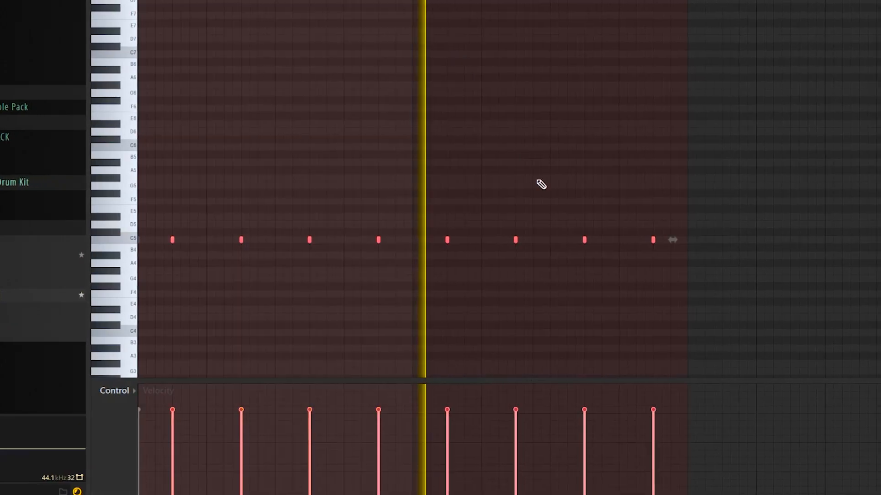
key(ctrl+d)
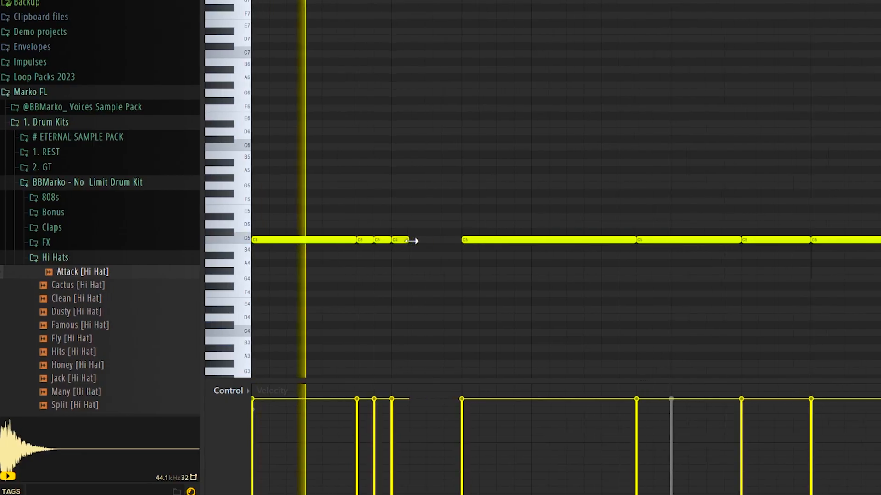
Refine the hi-hat rhythm on C5 by removing a short hit and adding a fast four-note roll on A#4
right_click(353, 240)
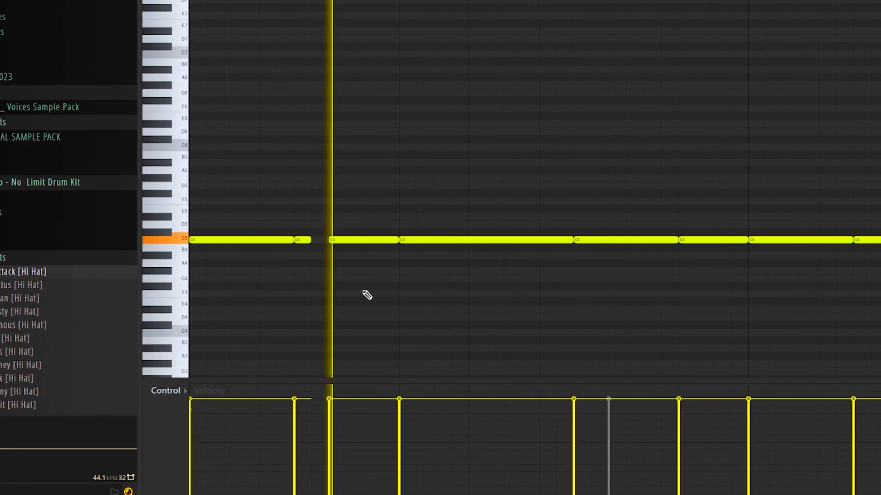
drag(333, 238, 451, 229)
drag(389, 228, 391, 250)
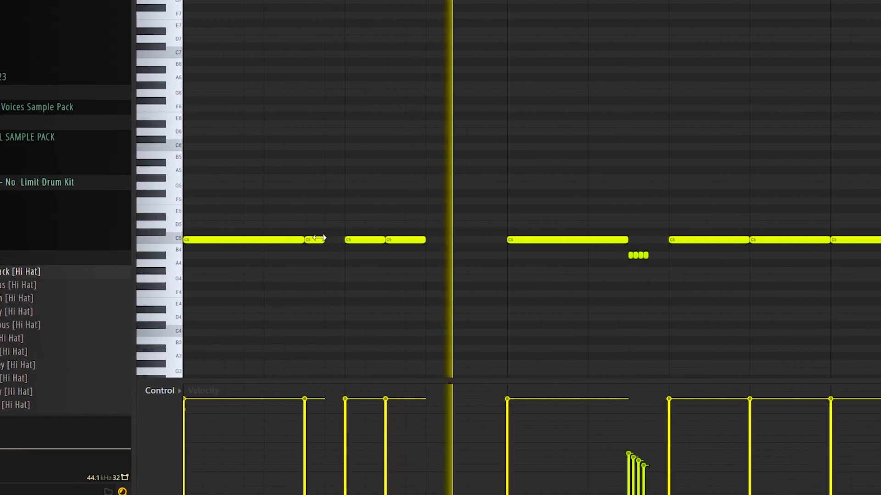
mouse_move(374, 240)
mouse_down()
mouse_move(389, 246)
mouse_move(370, 240)
mouse_up()
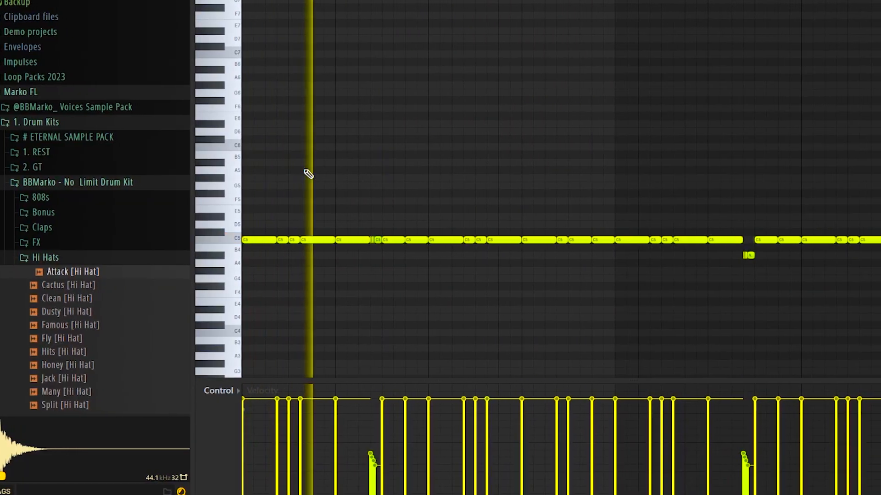
Lower the velocity of two short C5 hi-hat notes and slightly reduce the velocity of the whole hi-hat pattern
click(281, 240)
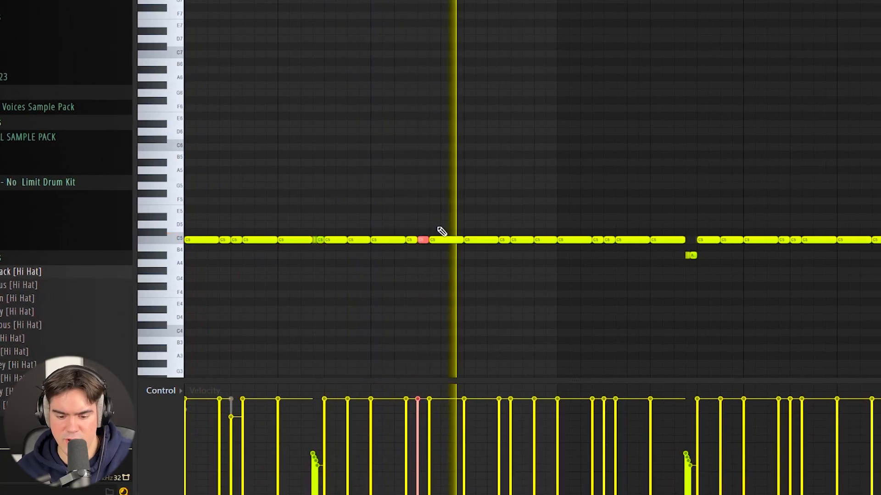
key(ctrl+a)
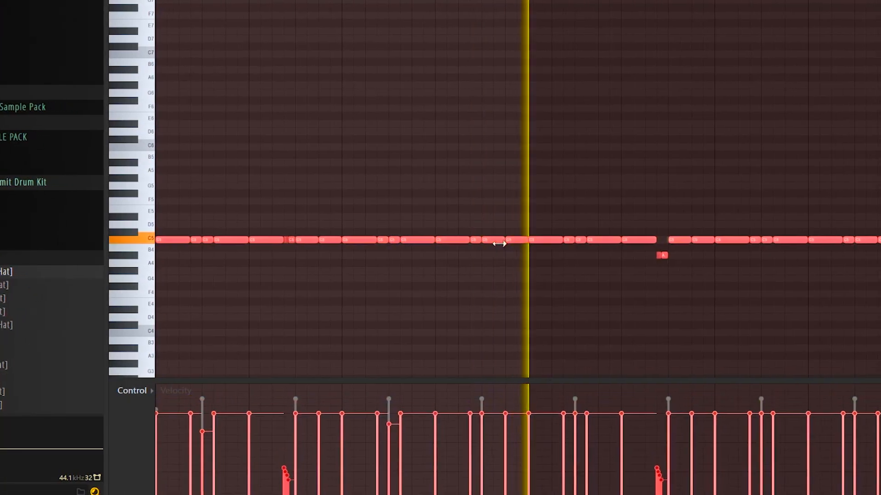
key(ctrl+d)
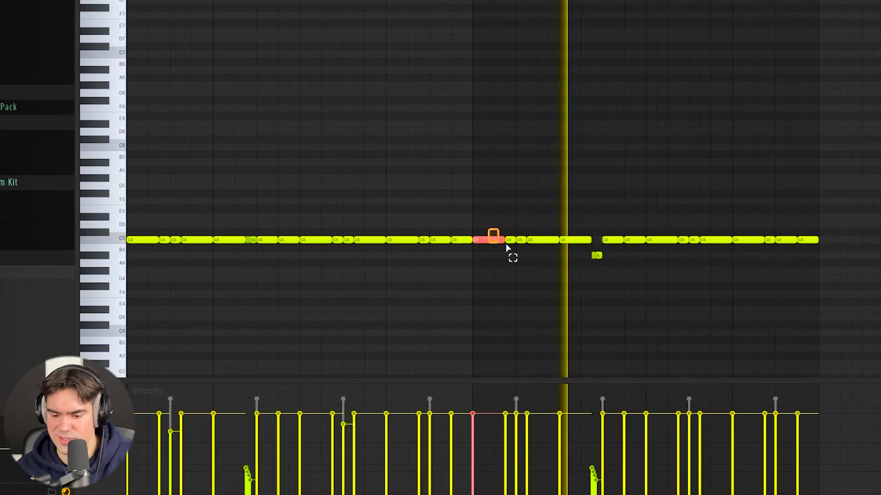
drag(506, 248, 837, 248)
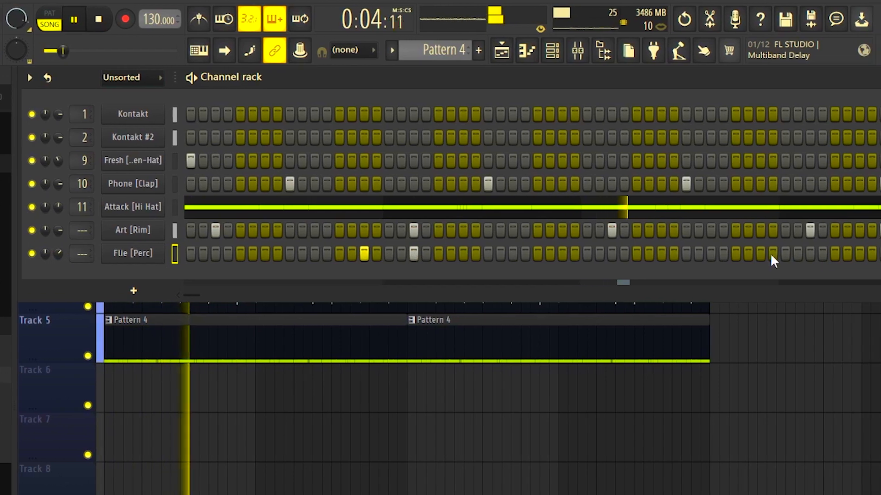
Add Flie [Perc] hits on steps 47 and 51 of Pattern 4, plus Soft [Open-Hat] hits on step 21 and in the second half
click(790, 254)
click(839, 254)
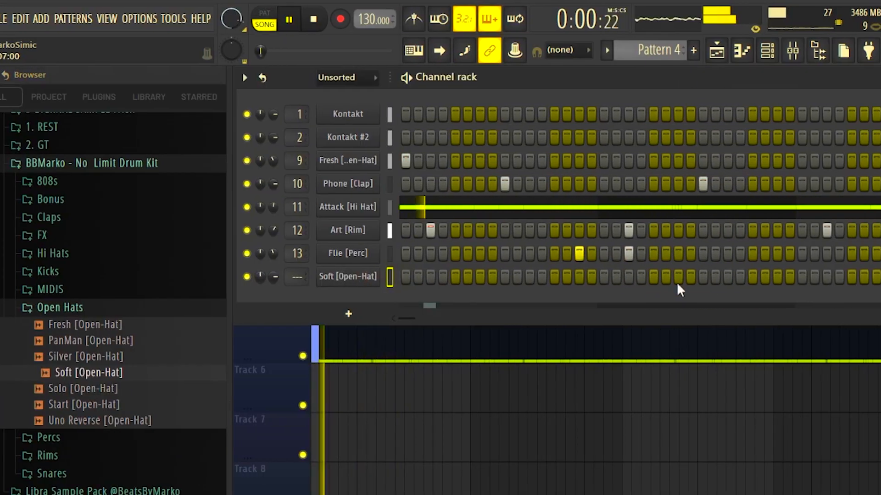
click(653, 277)
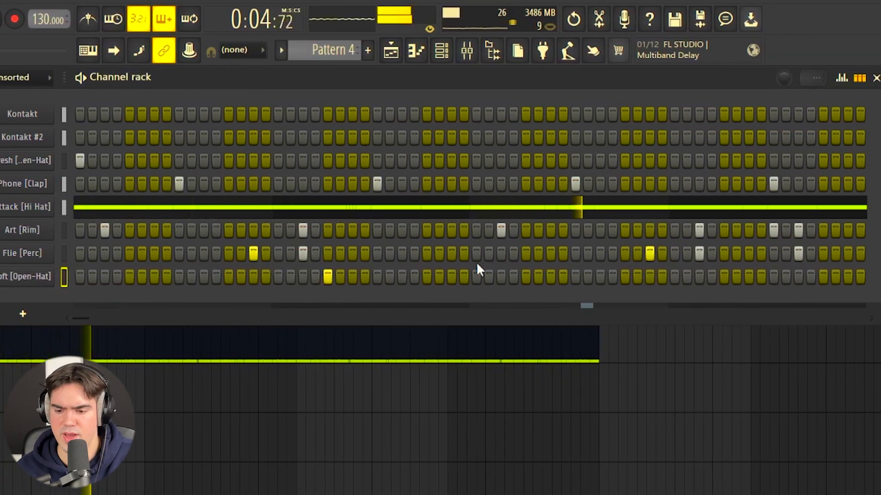
right_click(68, 276)
click(87, 274)
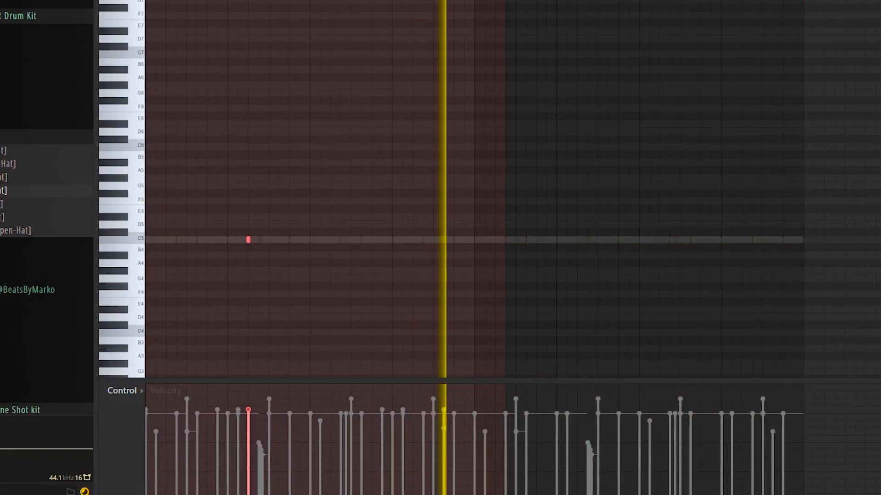
click(571, 240)
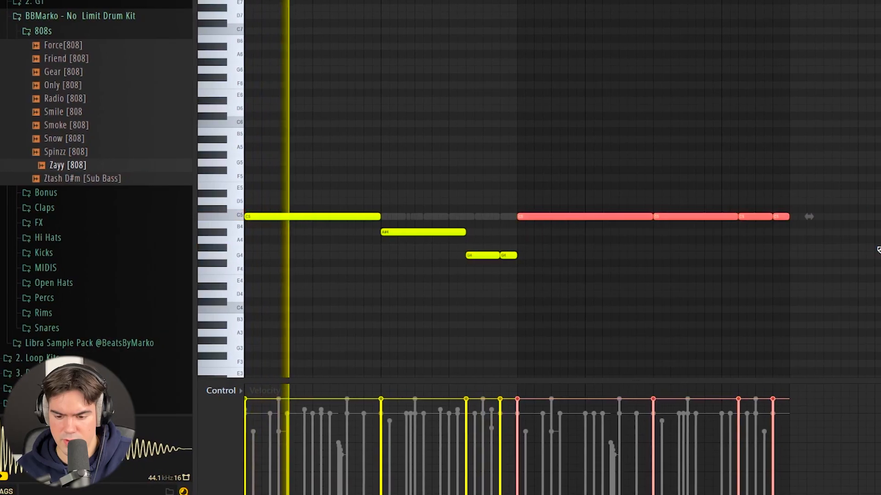
Raise the closing G4 notes in both halves of the Zayy [808] line one octave to G5
drag(439, 265, 523, 248)
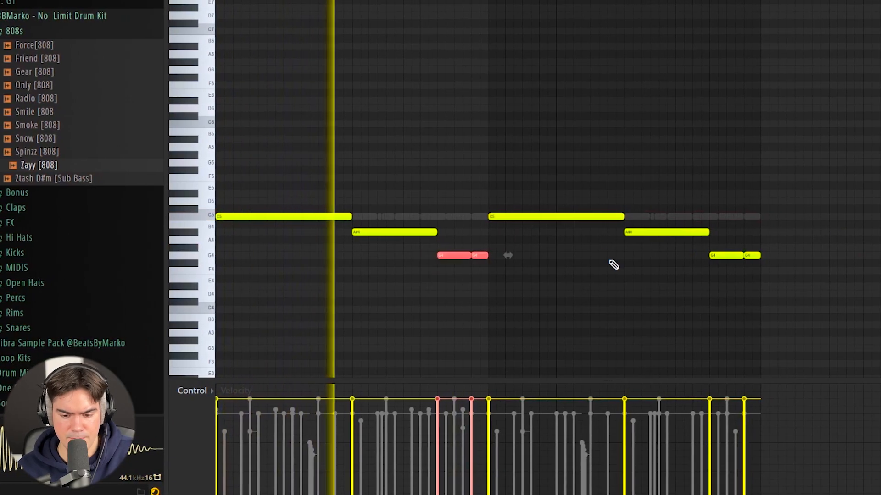
key(ctrl+Up)
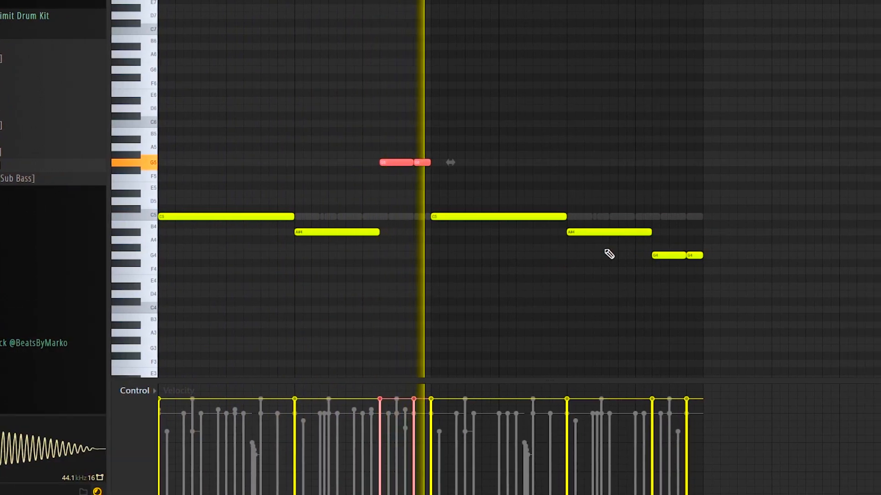
ctrl+click(593, 212)
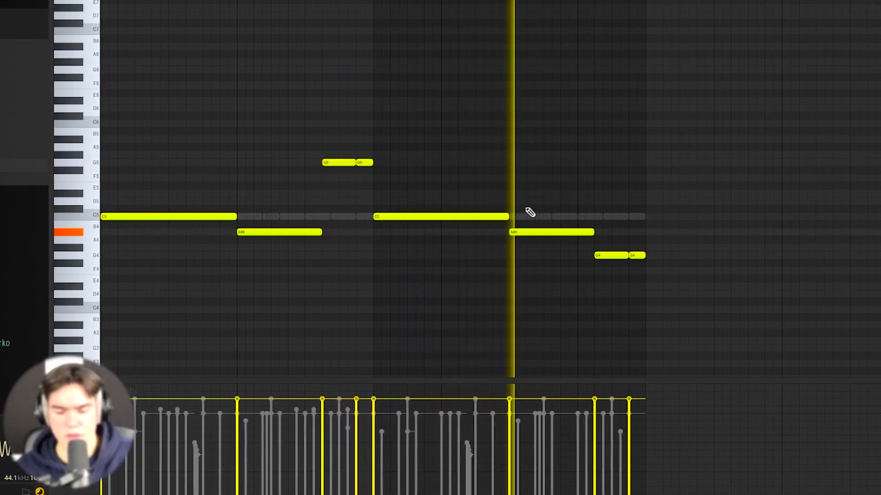
ctrl+click(630, 255)
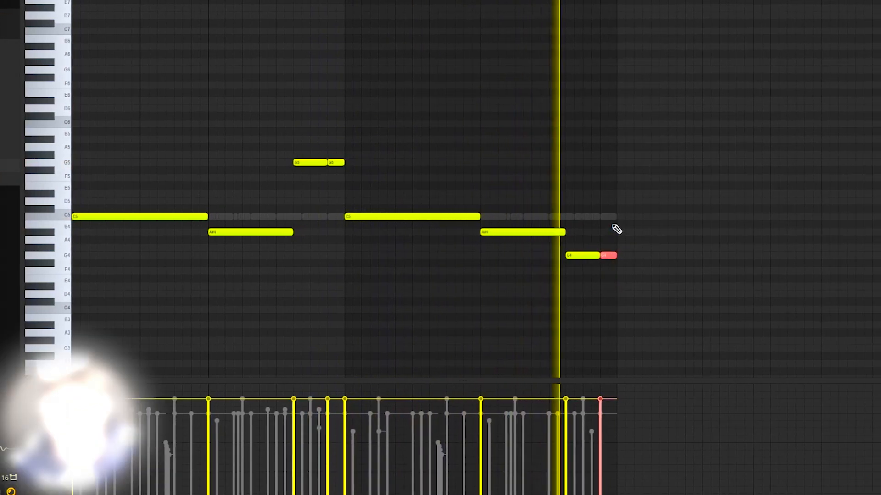
drag(576, 221, 545, 262)
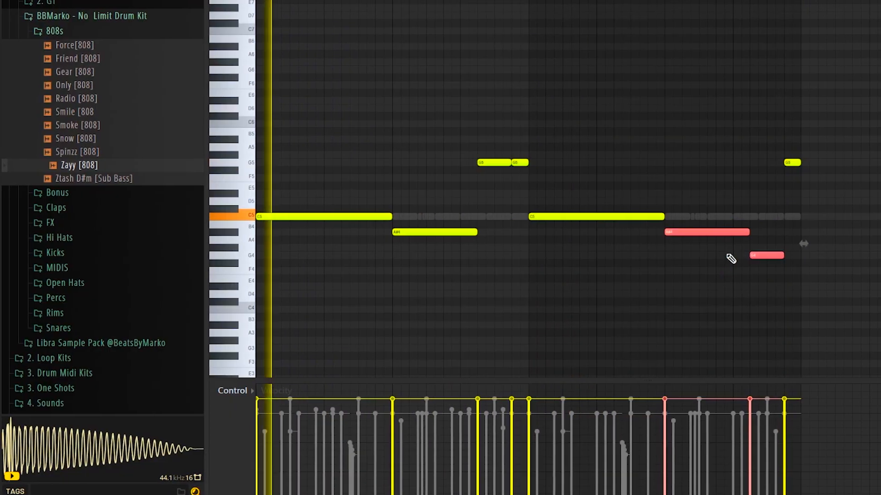
drag(584, 237, 559, 281)
drag(744, 282, 744, 282)
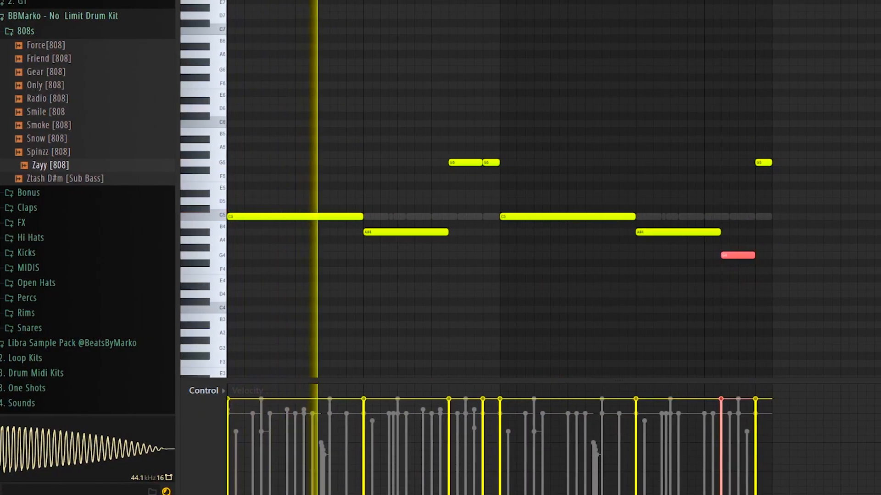
key(ctrl+Up)
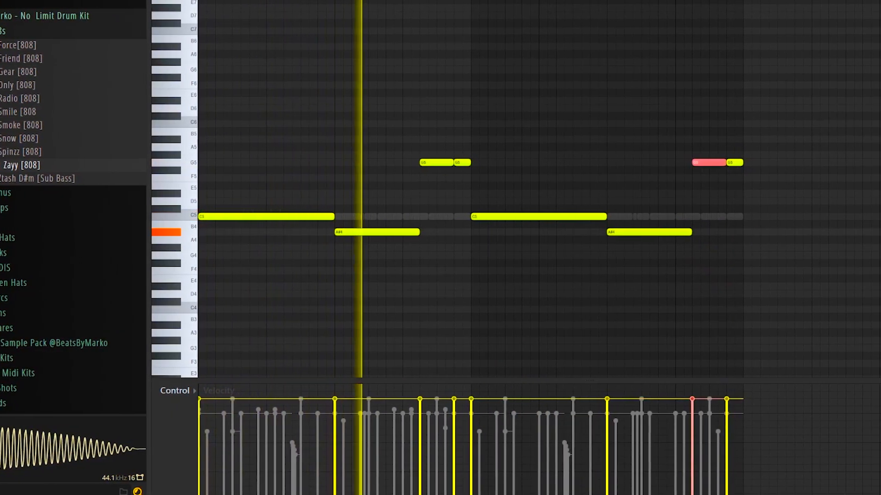
key(ctrl+d)
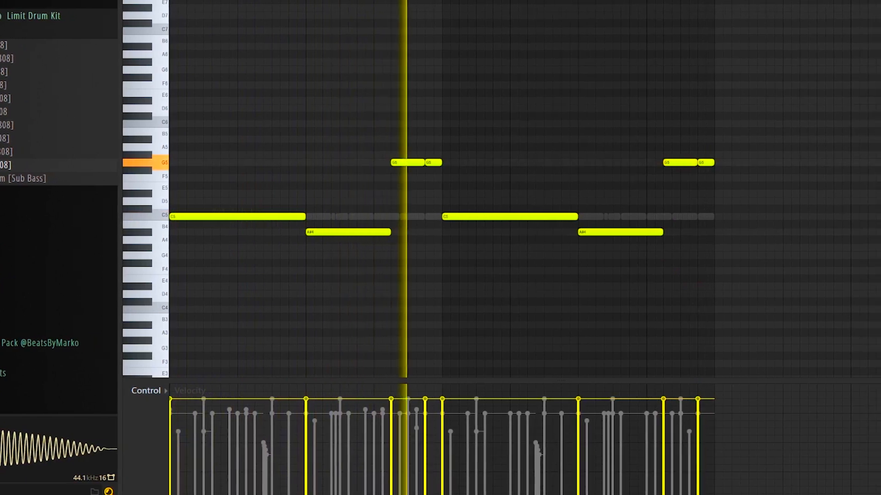
Slice the first G5 note at the end of the 808 line's second half to split off a short note at its start
key(c)
scroll(668, 183, up, 1)
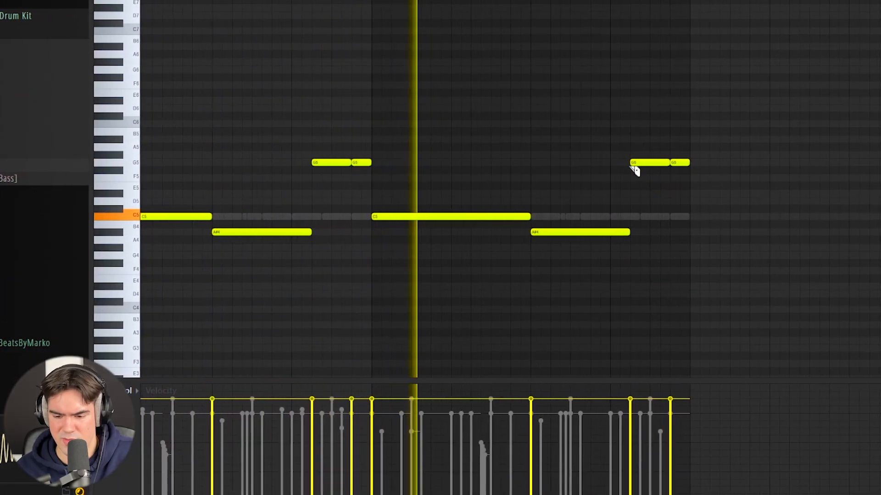
drag(655, 161, 668, 166)
scroll(640, 166, down, 1)
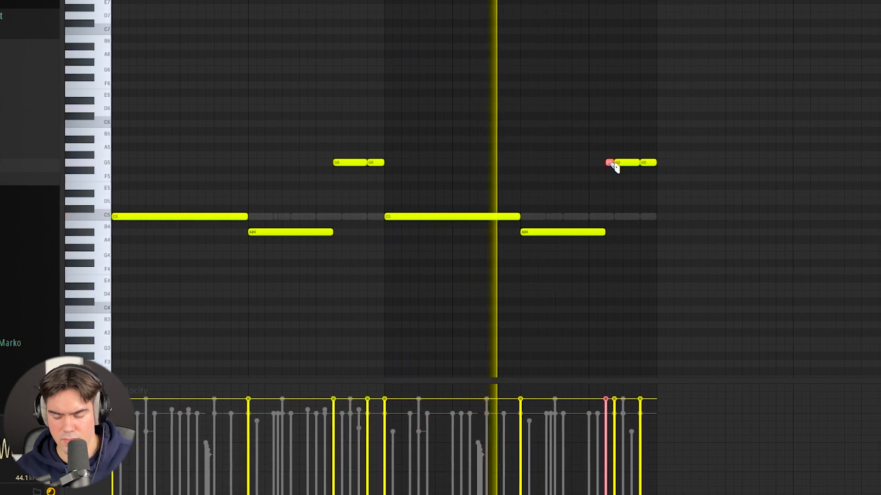